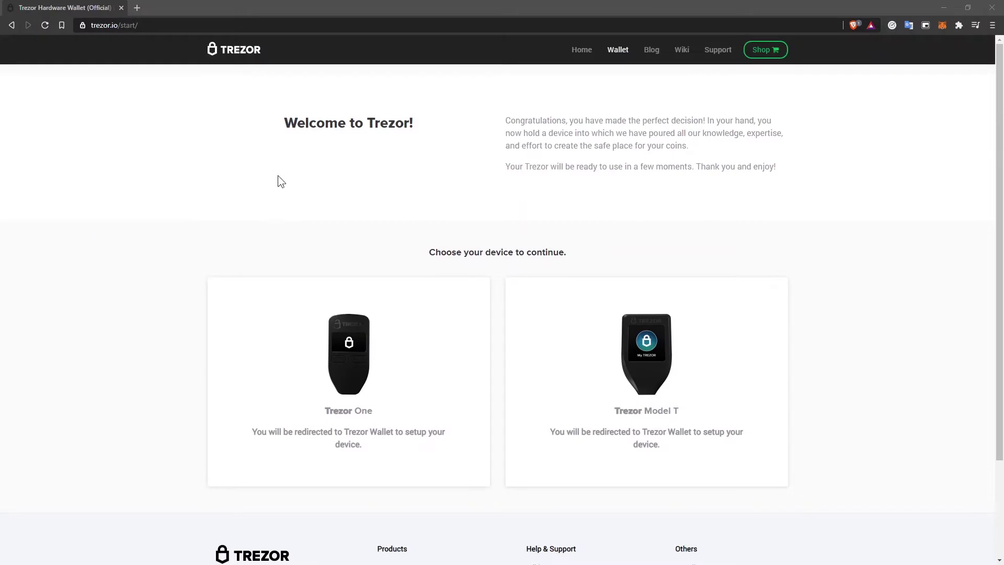
# - Pick the Trezor One and continue past the hologram-seal notice to Trezor Wallet
pyautogui.click(349, 345)
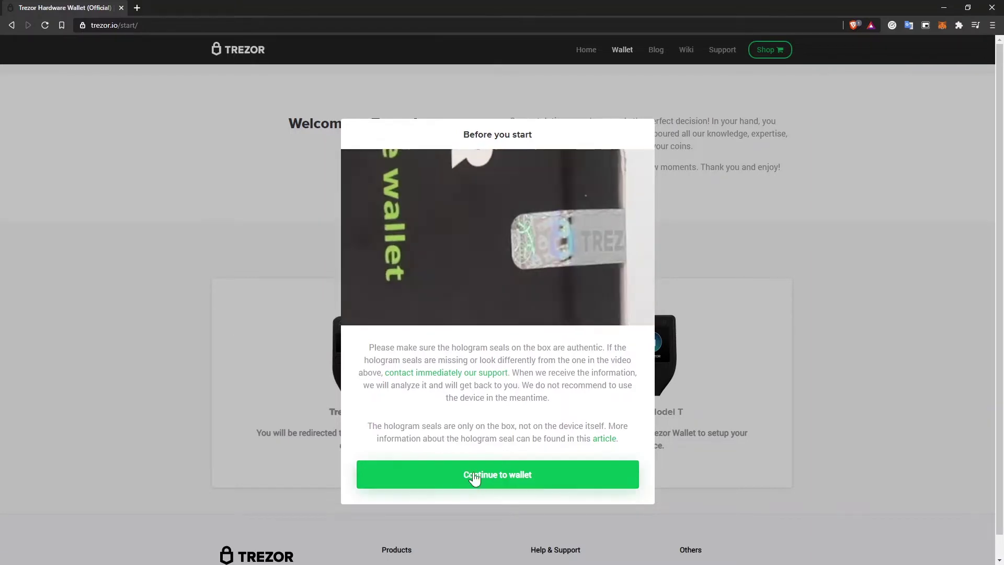
pyautogui.click(485, 484)
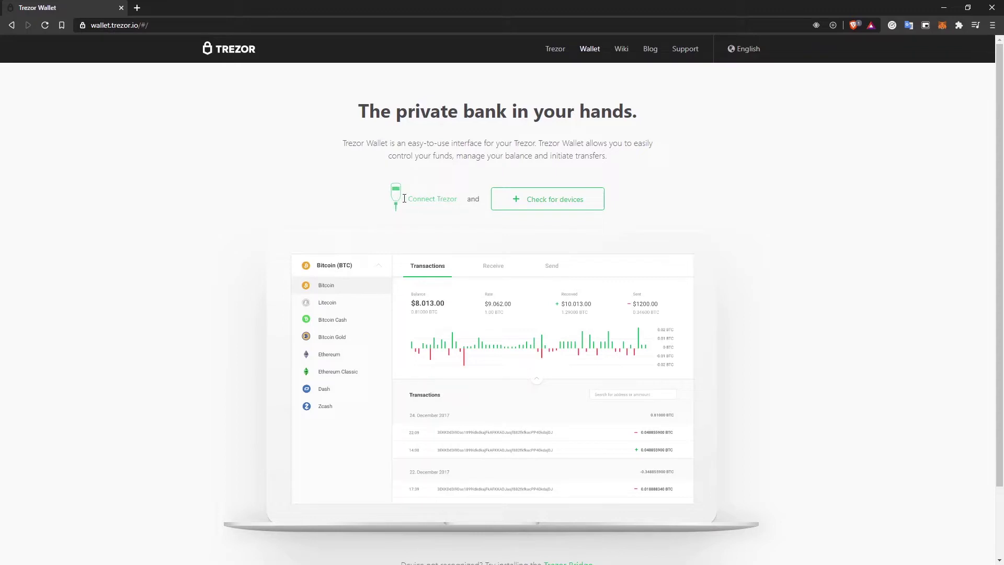
# - Connect the TREZOR device to wallet.trezor.io and block it from opening bitcoin links
pyautogui.click(567, 202)
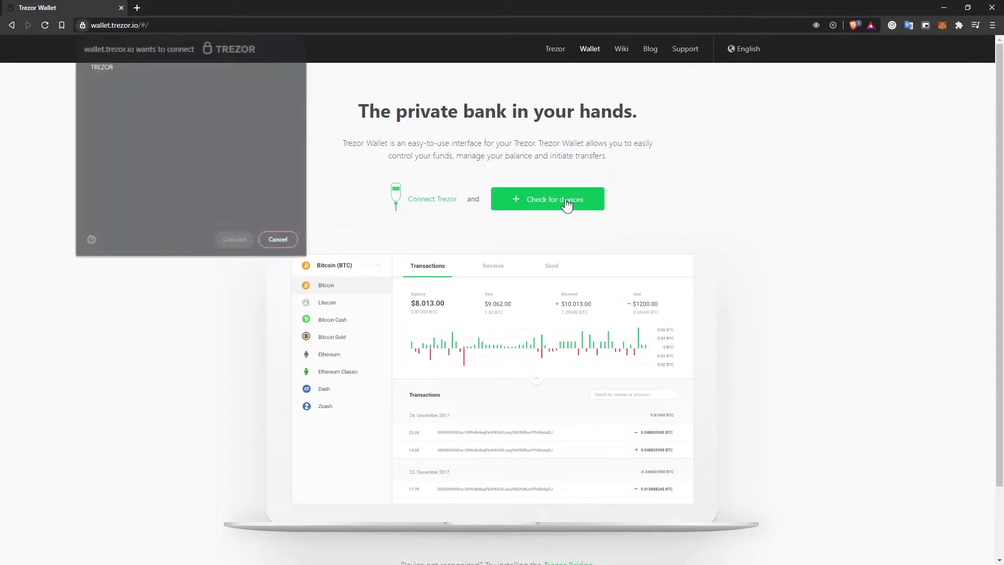
pyautogui.click(112, 67)
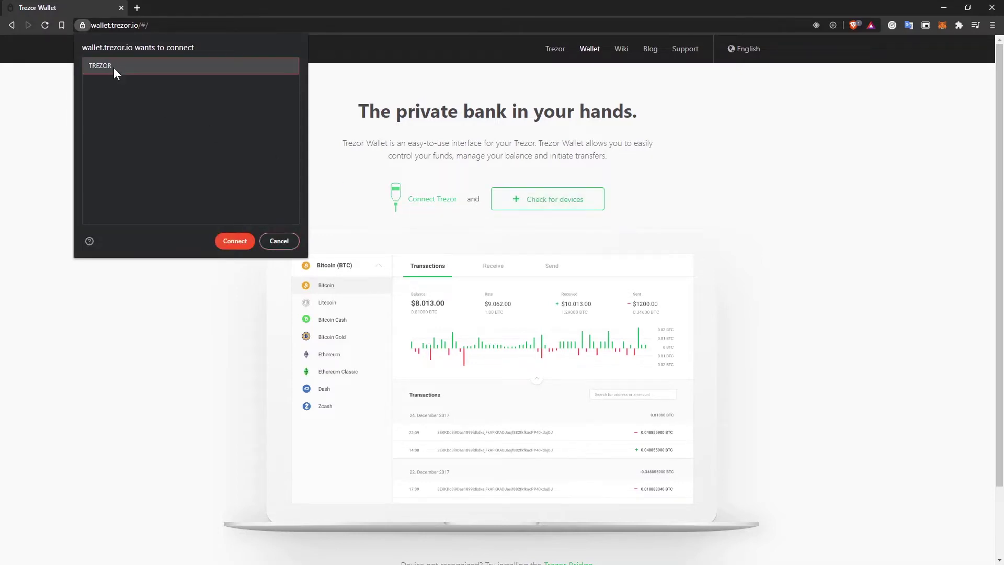
pyautogui.click(233, 239)
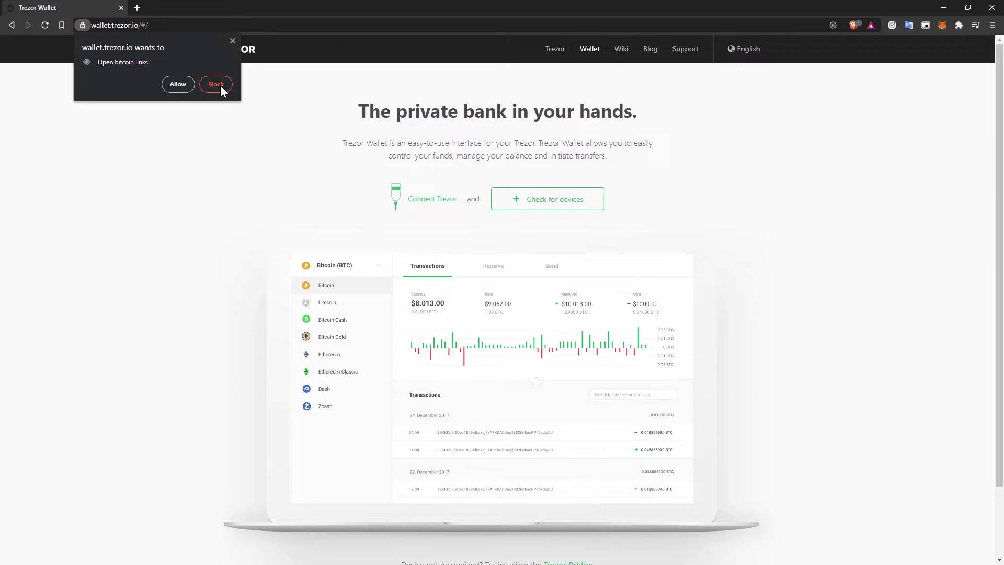
pyautogui.click(220, 86)
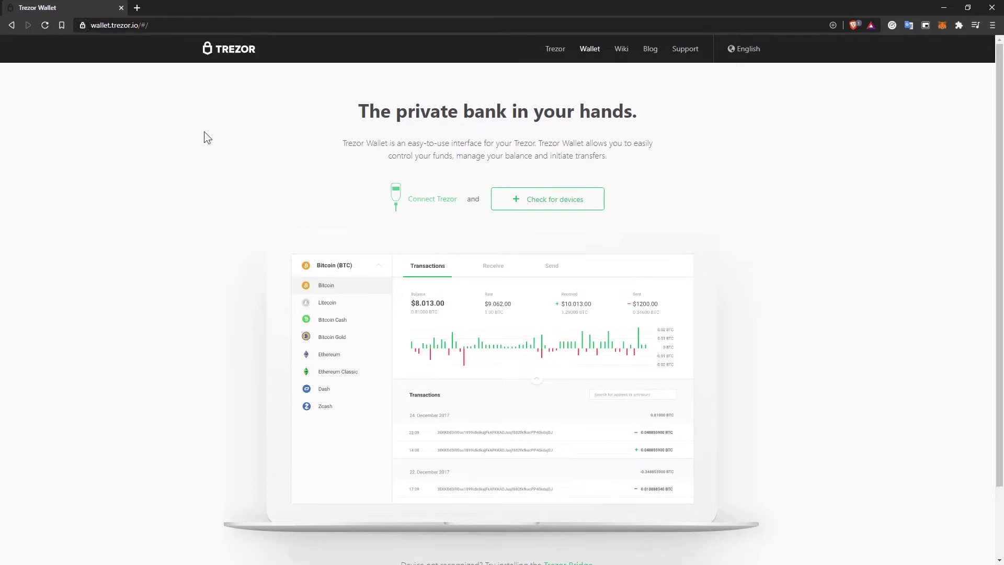
# - Download the Windows Trezor Bridge 2.0.27 installer and launch it
pyautogui.scroll(-3, 212, 144)
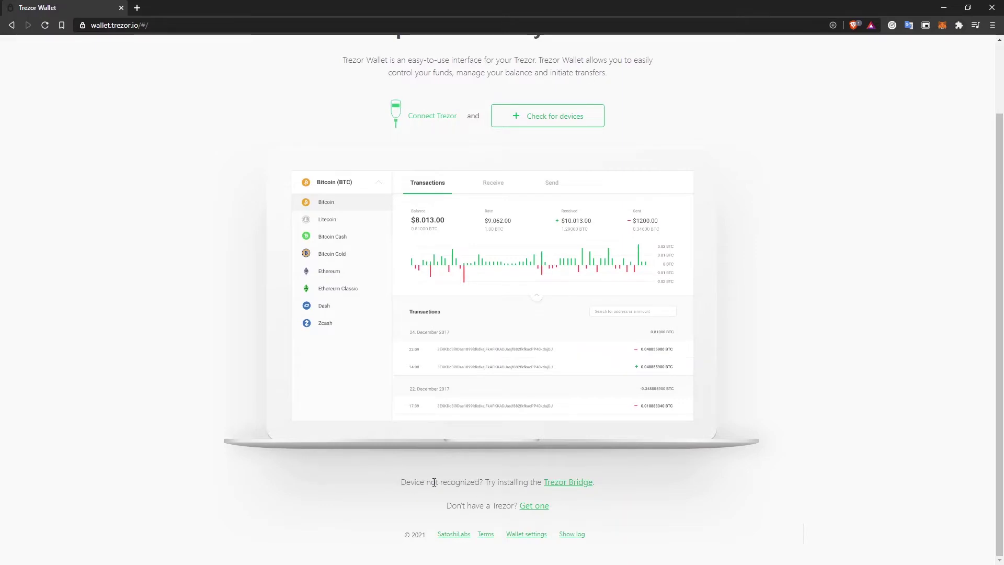
pyautogui.click(577, 485)
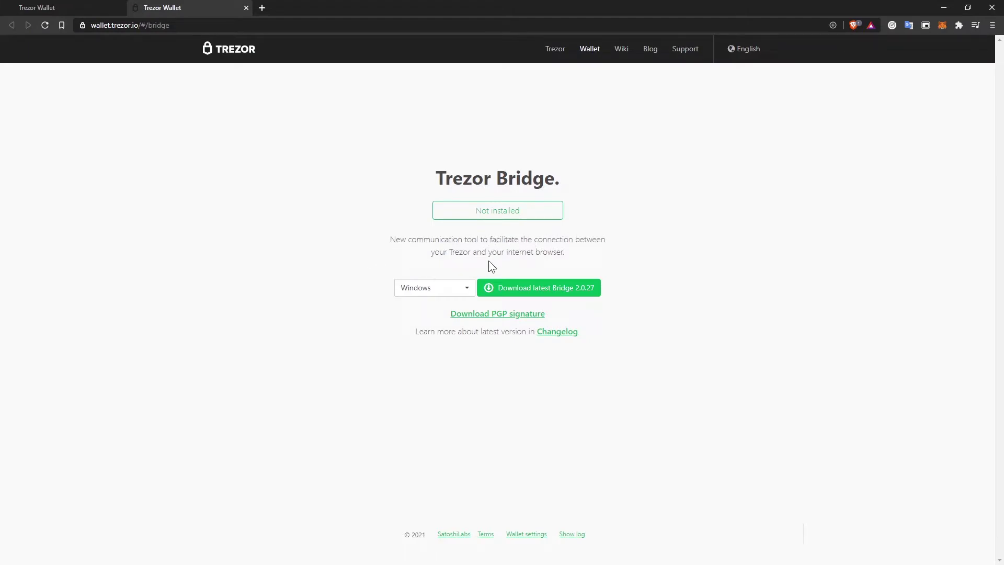
pyautogui.click(521, 295)
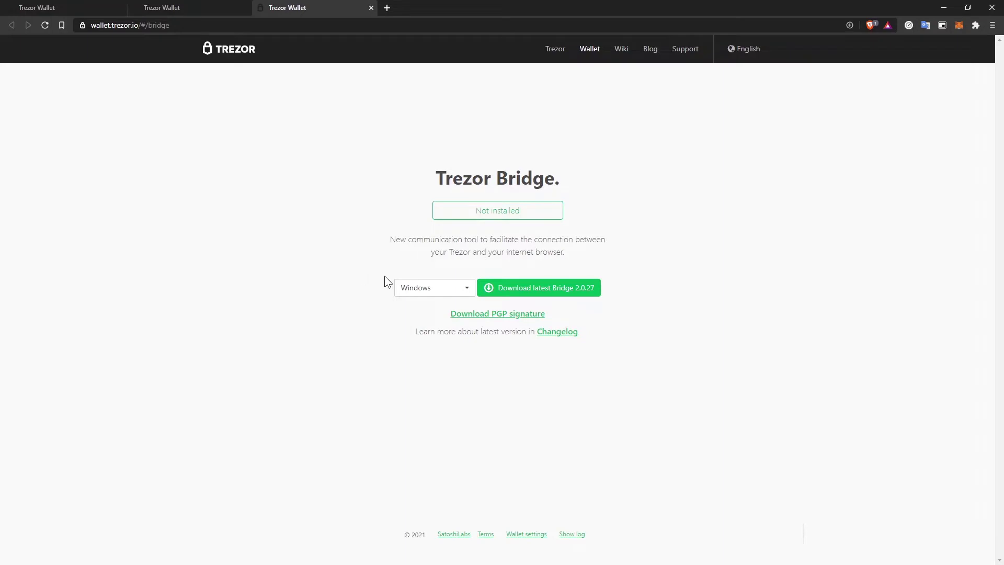
pyautogui.click(438, 291)
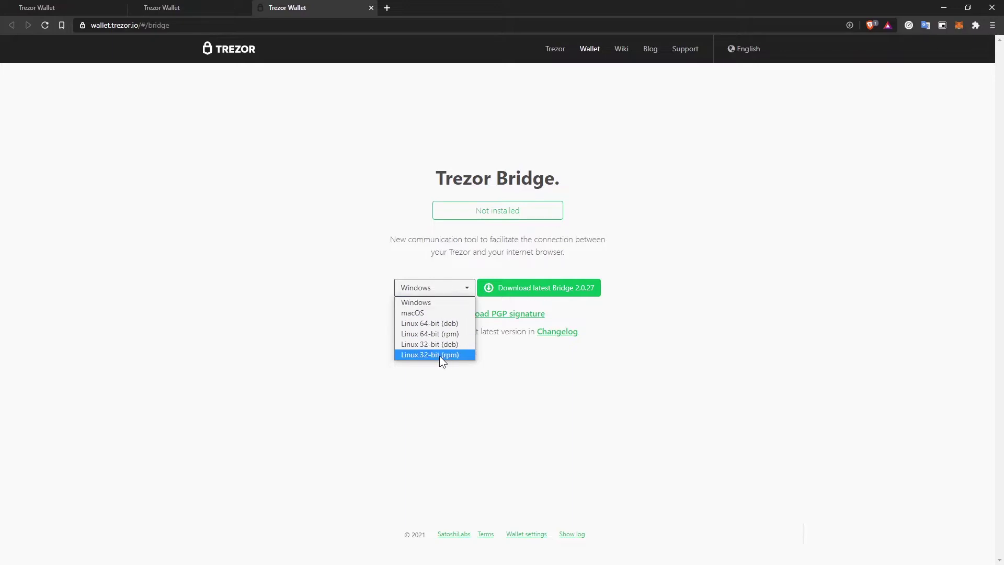
pyautogui.click(336, 283)
pyautogui.click(533, 288)
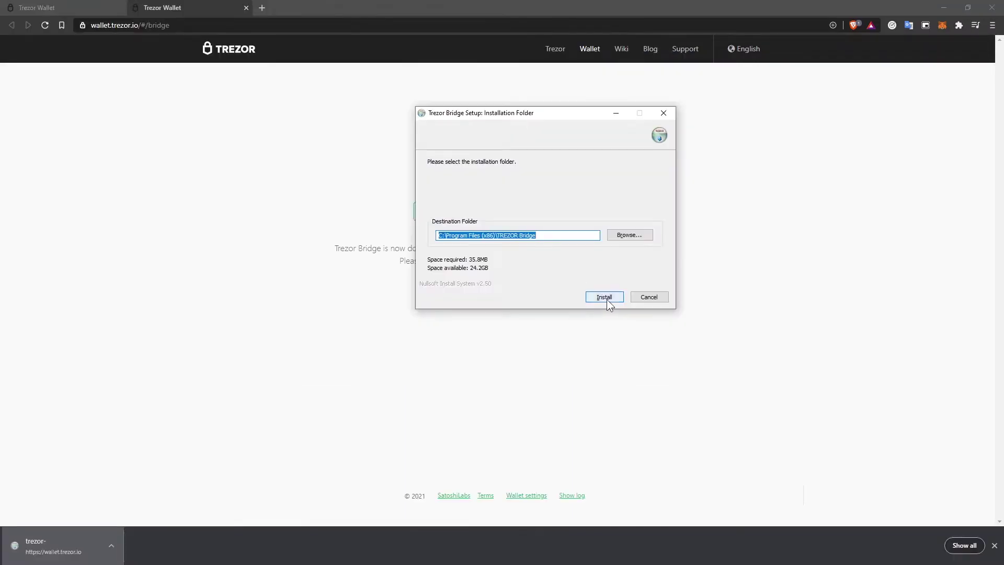
pyautogui.click(606, 297)
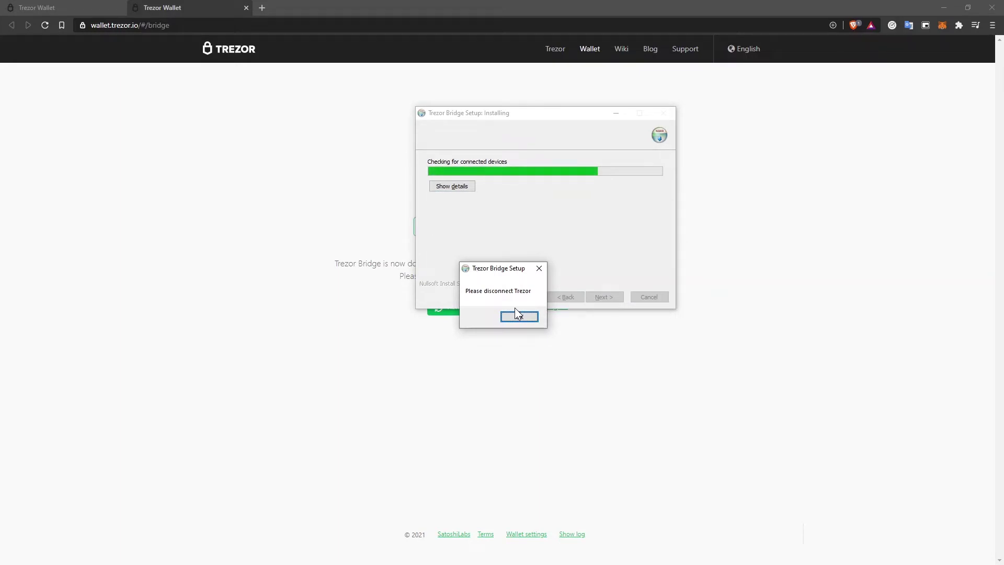
# - Complete the Trezor Bridge installation and refresh the wallet page
pyautogui.click(529, 318)
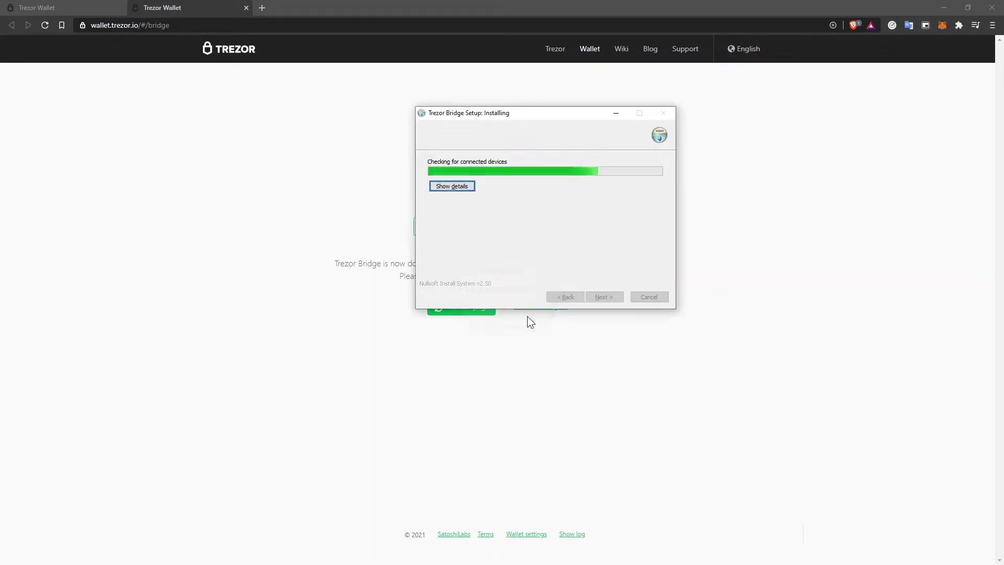
pyautogui.click(607, 298)
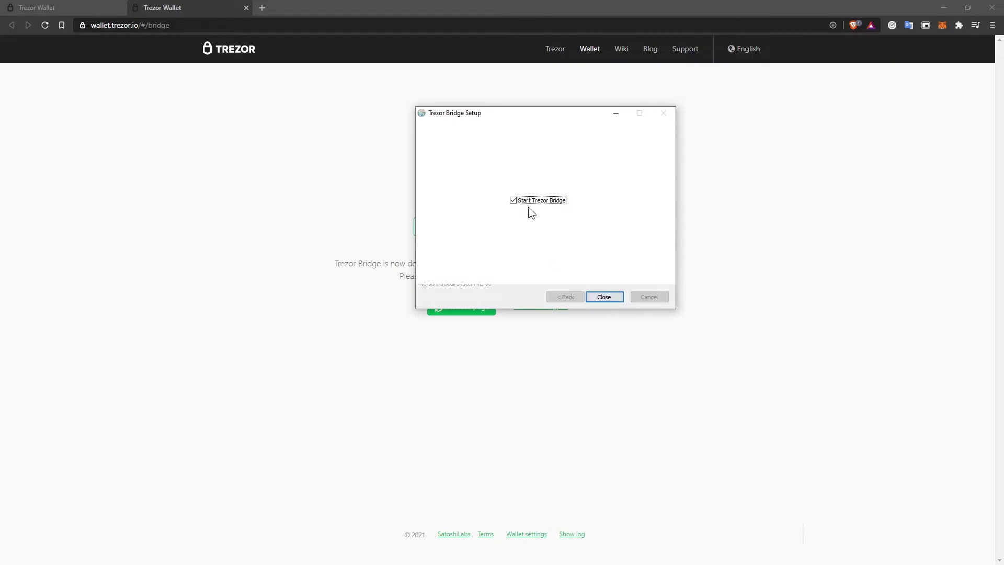
pyautogui.click(608, 296)
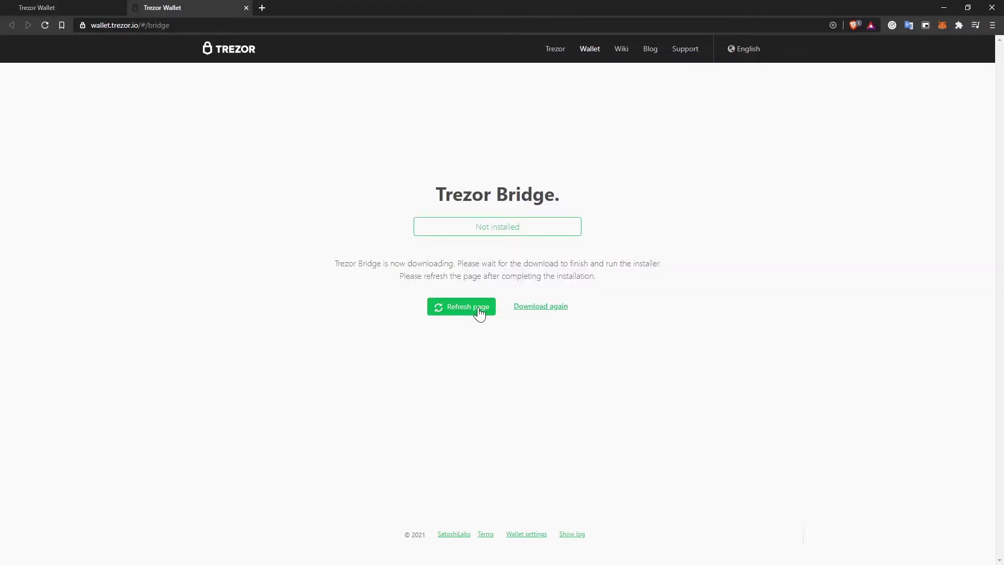
pyautogui.click(477, 306)
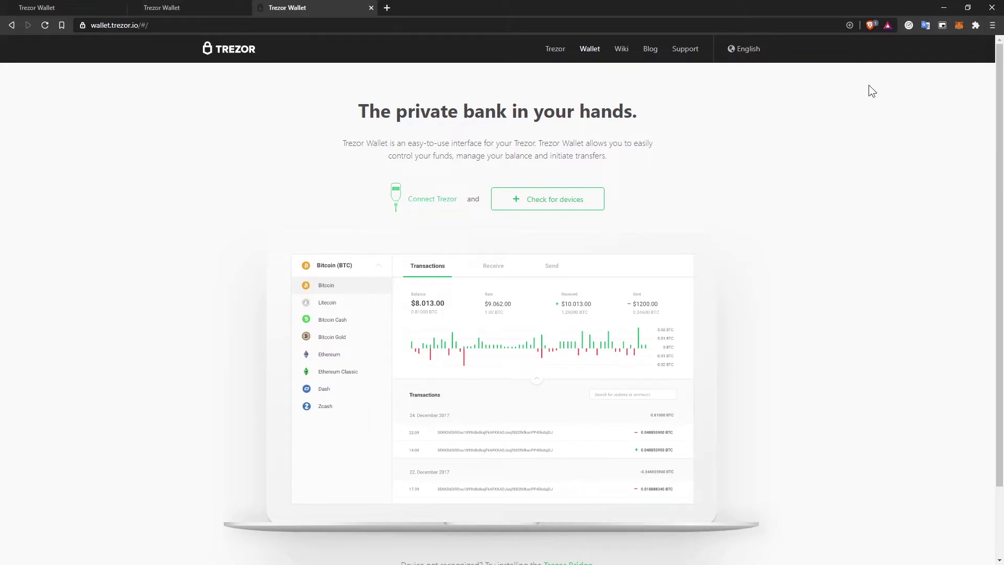
# - Switch Brave Shields off for wallet.trezor.io
pyautogui.click(870, 25)
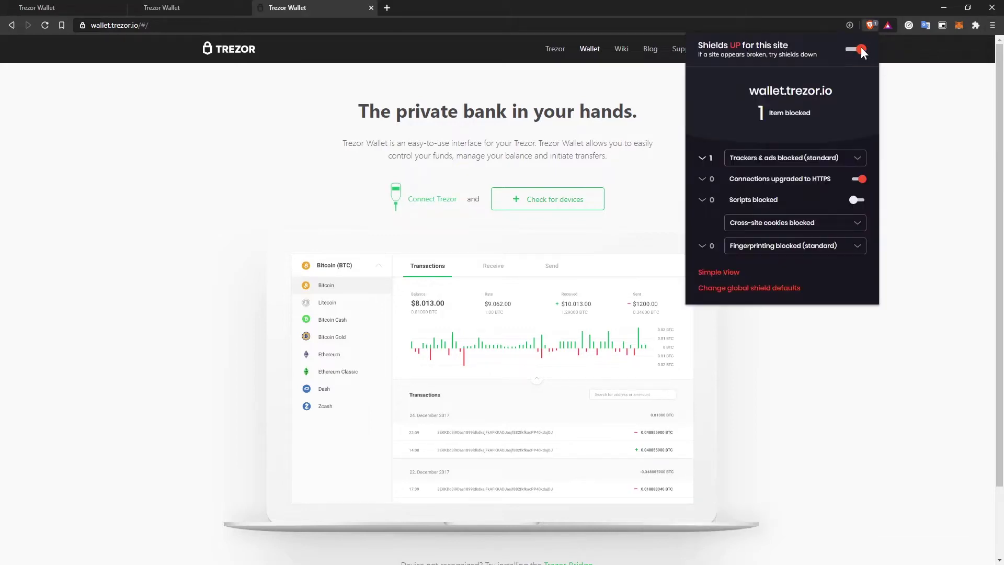
pyautogui.click(860, 49)
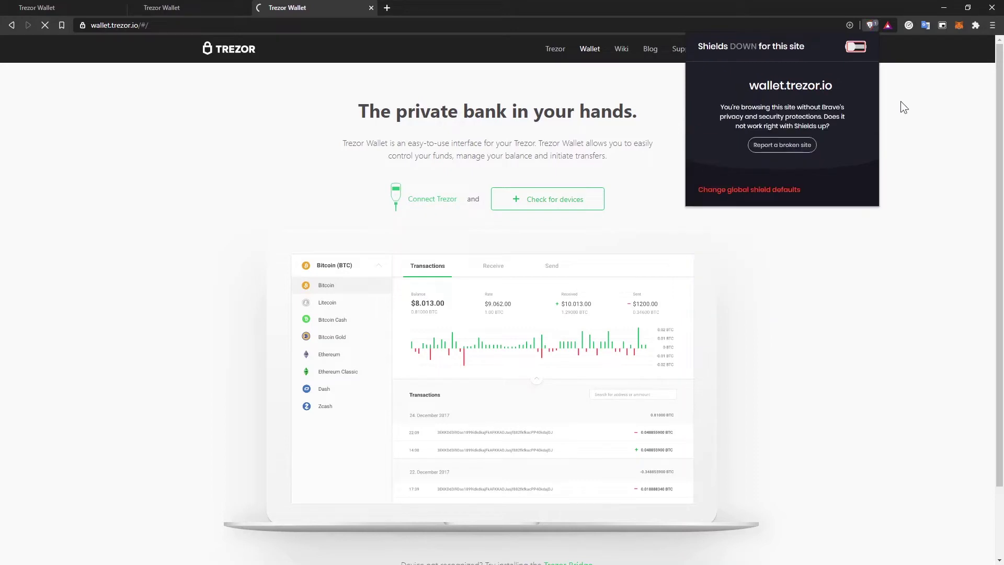
pyautogui.click(917, 128)
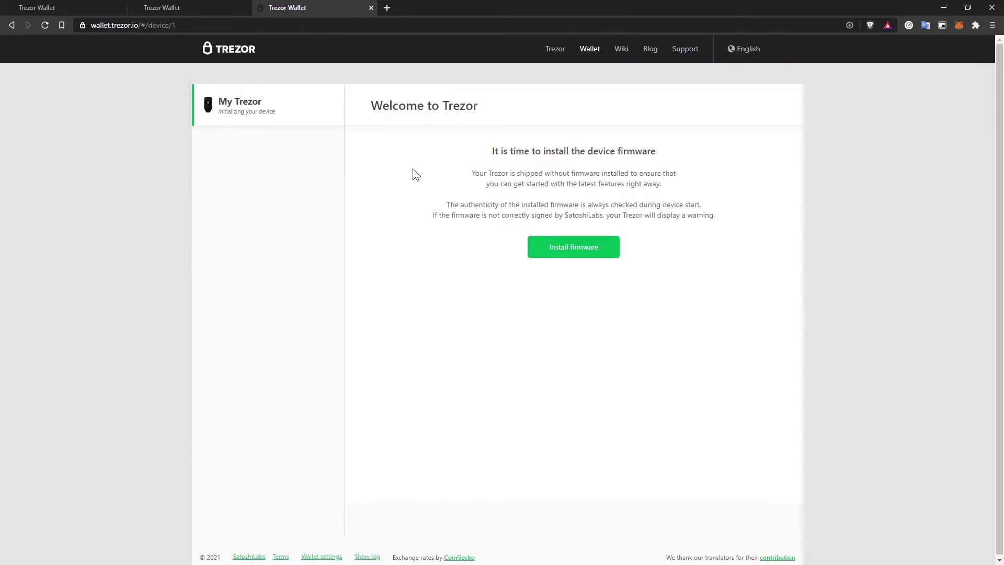
# - Start the device firmware installation and hide the install log
pyautogui.click(574, 246)
pyautogui.click(428, 185)
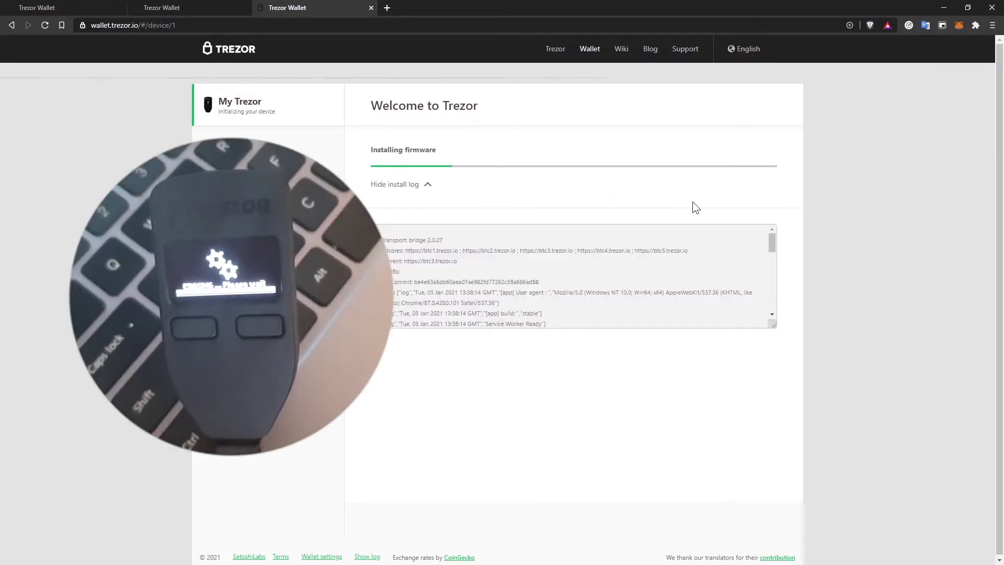
pyautogui.click(430, 188)
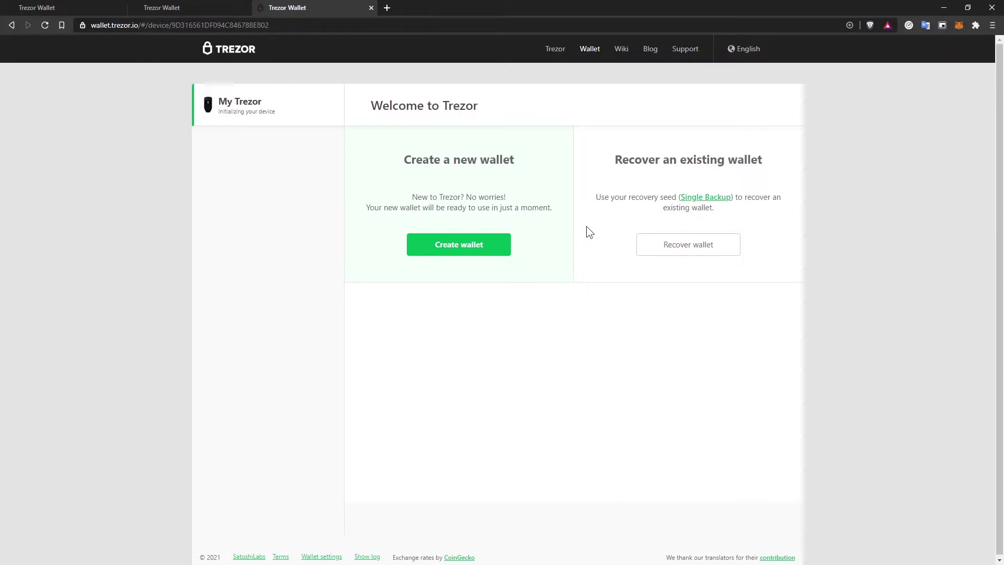
# - Create a new wallet on the Trezor One
pyautogui.click(459, 247)
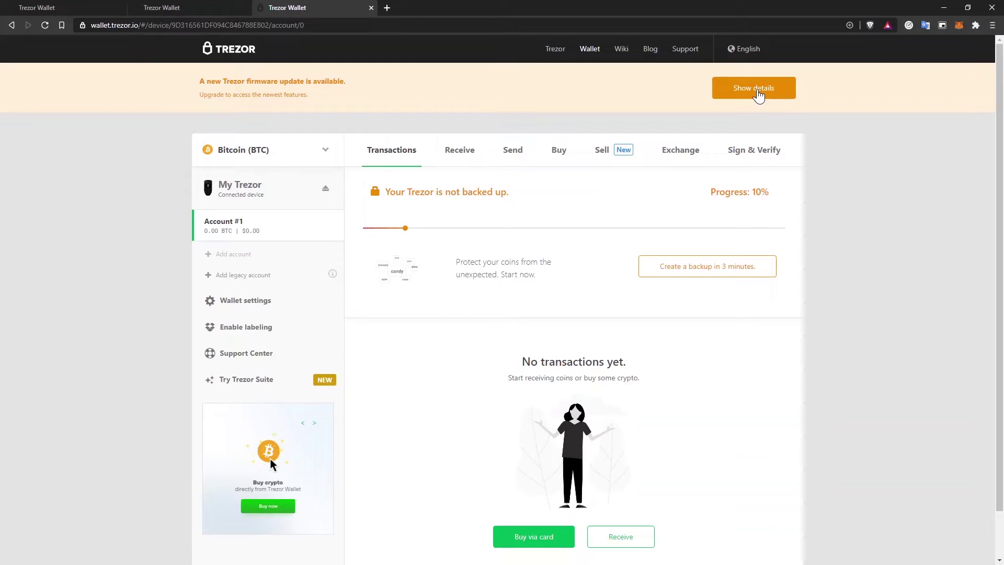
# - Show details of the available firmware update to version 1.9.3
pyautogui.click(758, 96)
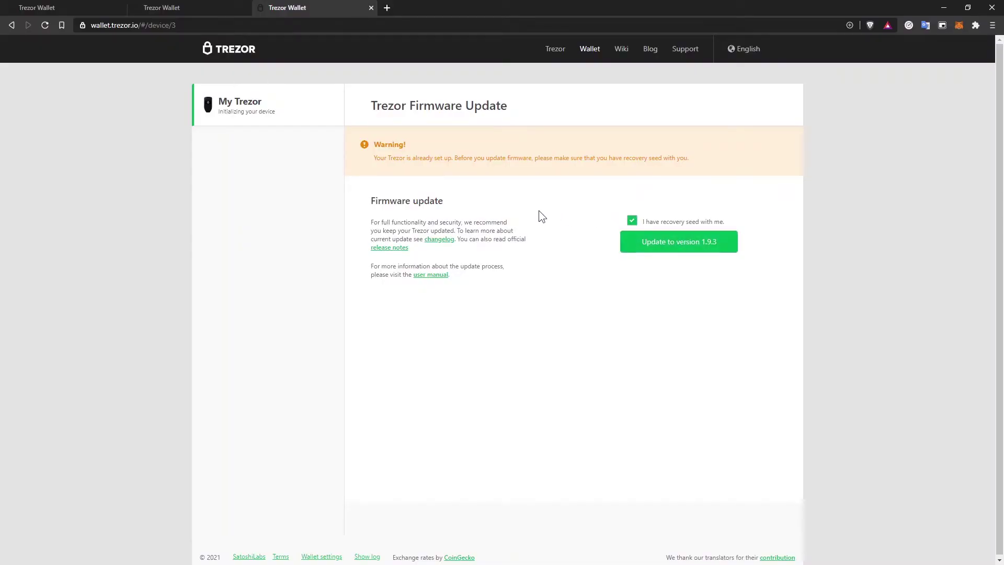
# - Update the firmware to 1.9.3, checking its fingerprint against the device
pyautogui.click(660, 248)
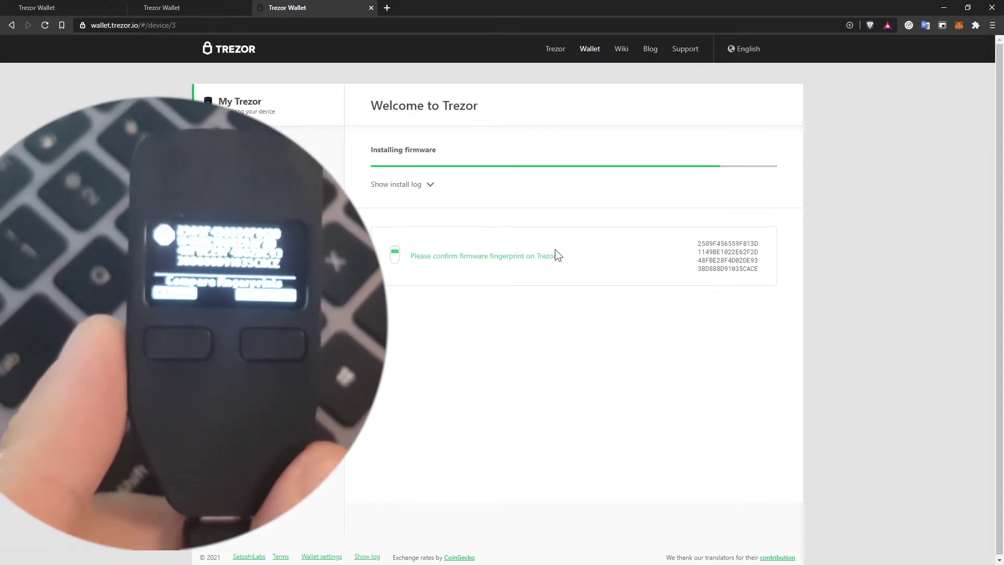
pyautogui.moveTo(697, 242); pyautogui.dragTo(767, 272)
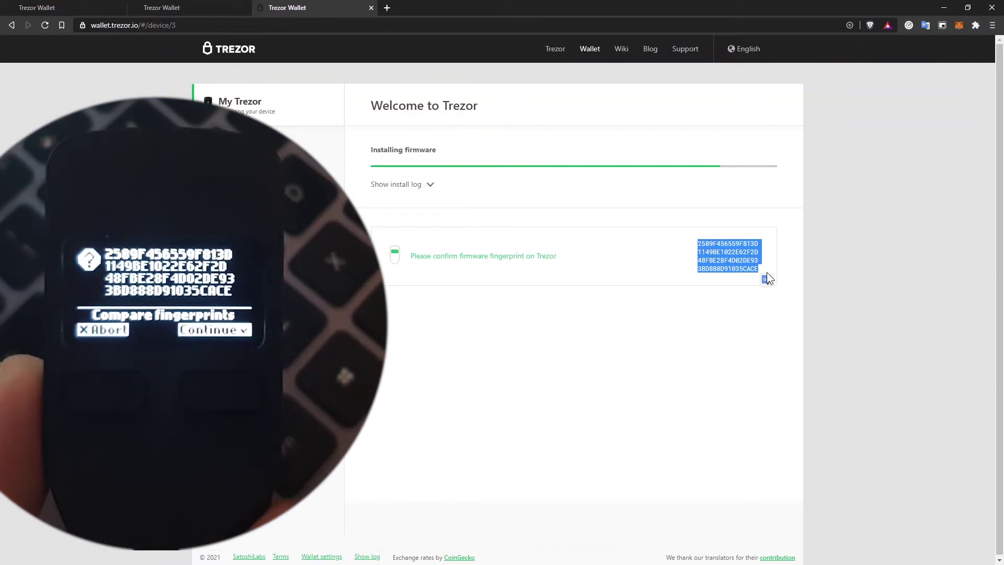
pyautogui.click(680, 258)
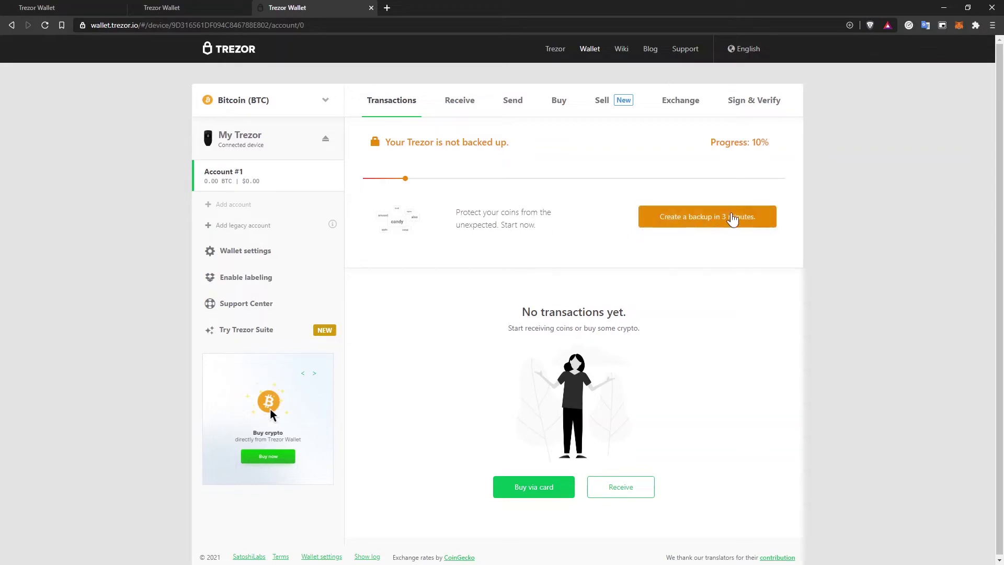
# - Begin the wallet backup and open the security best-practice instructions in a new tab
pyautogui.click(715, 224)
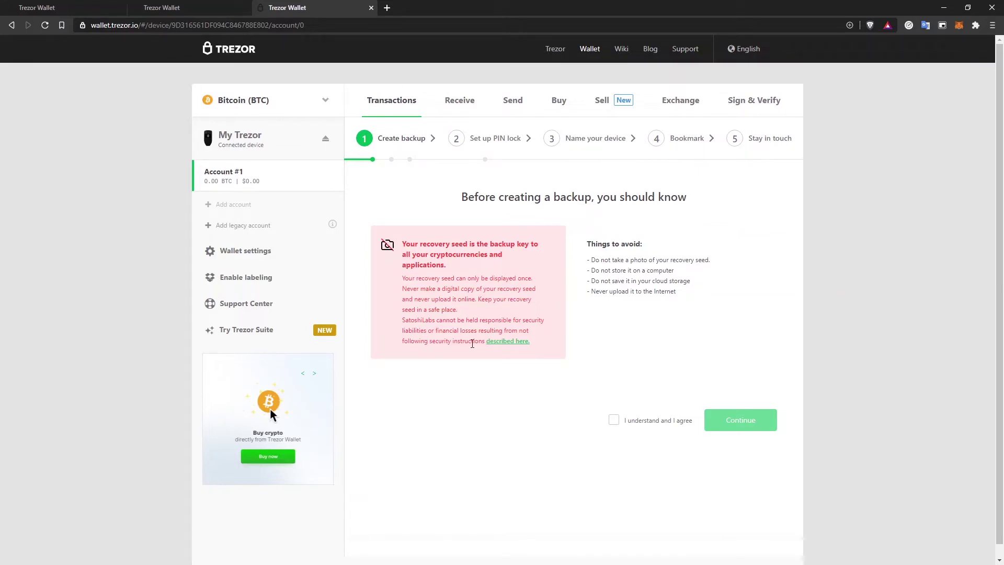
pyautogui.click(503, 342)
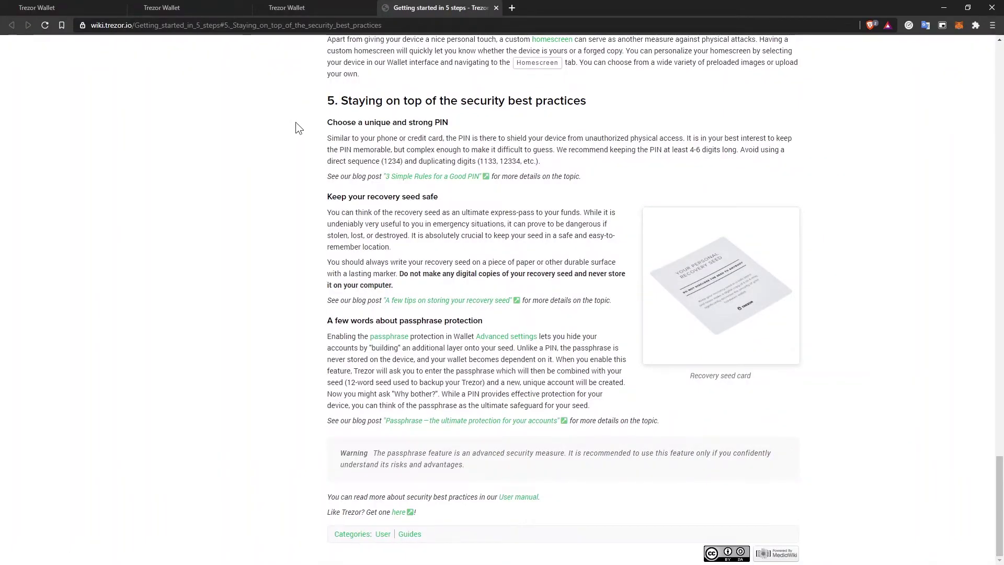
# - Return from the wiki tab to the wallet's recovery-seed backup warning page
pyautogui.hotkey('ctrl', 'shift', 'Tab')
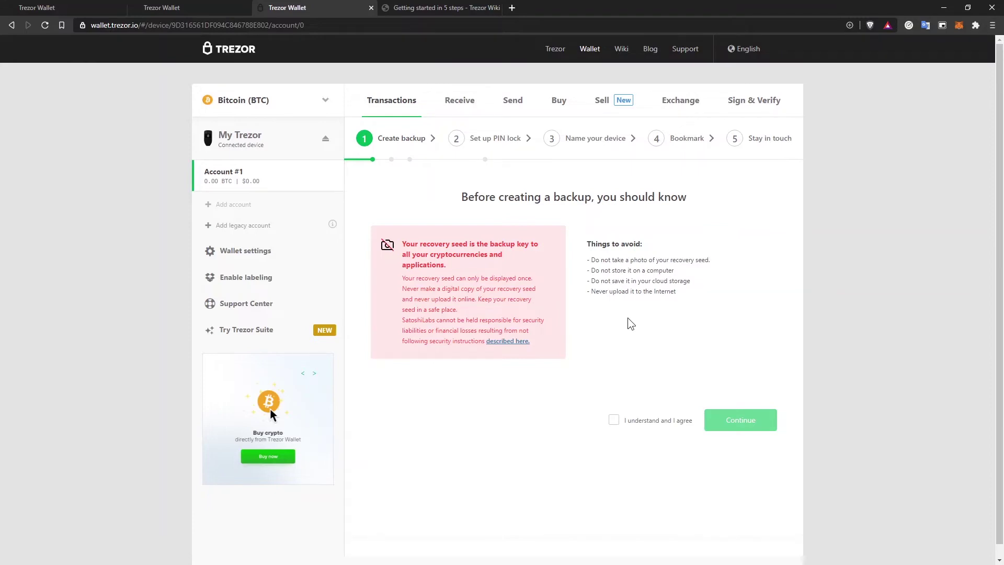
# - Accept the recovery seed warning, write down the seed, and complete the device backup
pyautogui.click(615, 422)
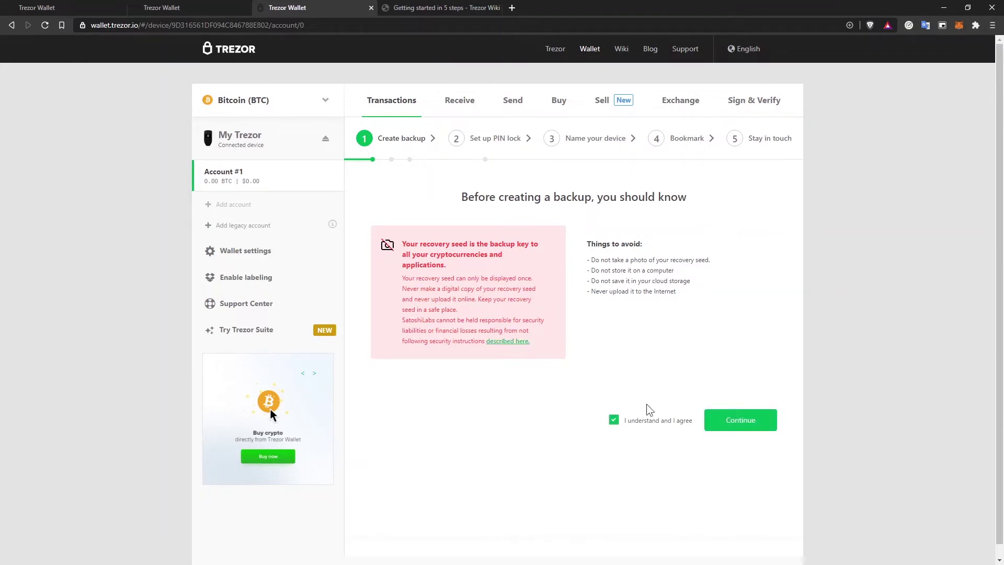
pyautogui.click(745, 424)
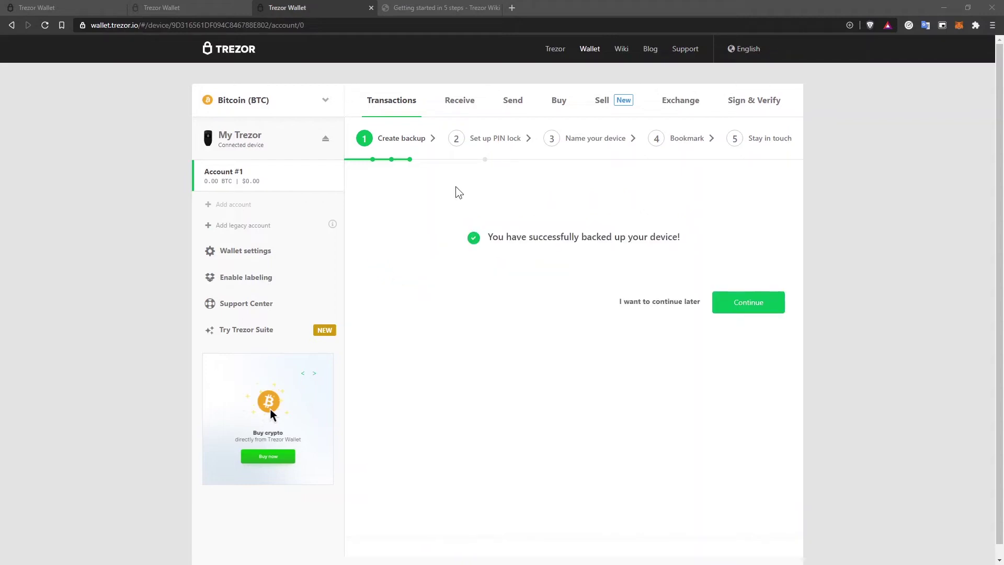
pyautogui.click(763, 307)
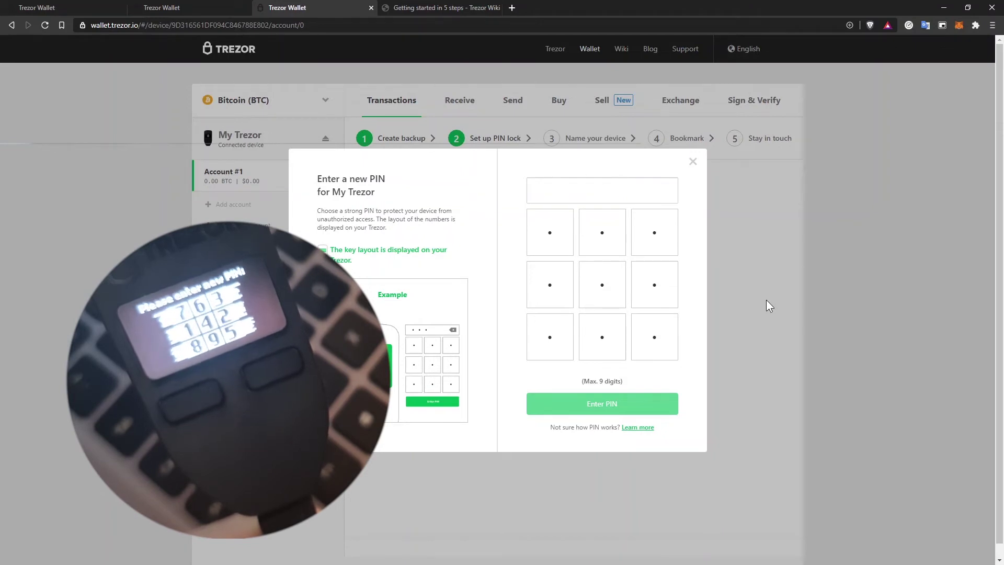
# - Enter a four-digit PIN on the scrambled keypad, then repeat it to confirm
pyautogui.click(555, 294)
pyautogui.click(641, 293)
pyautogui.click(653, 231)
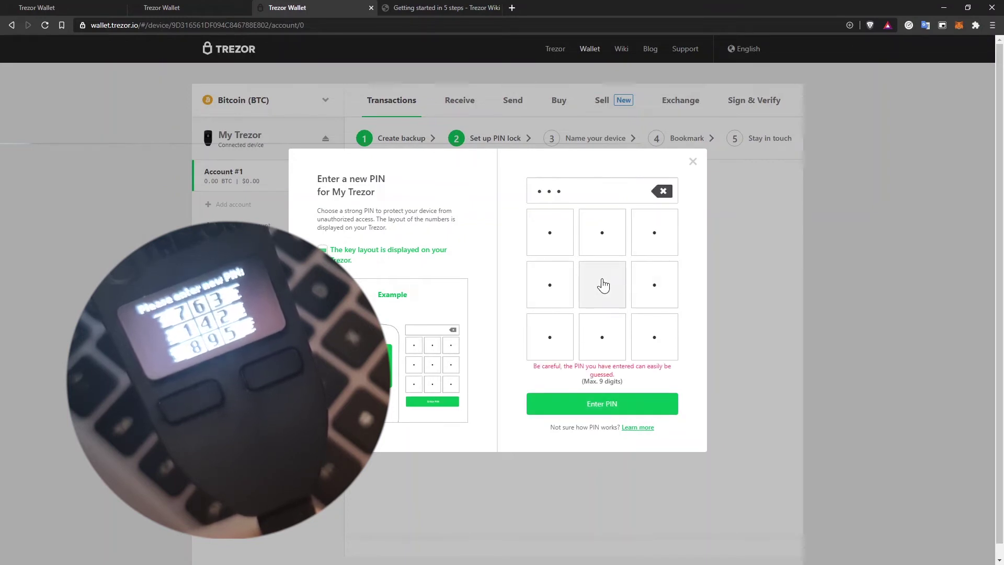
pyautogui.click(601, 285)
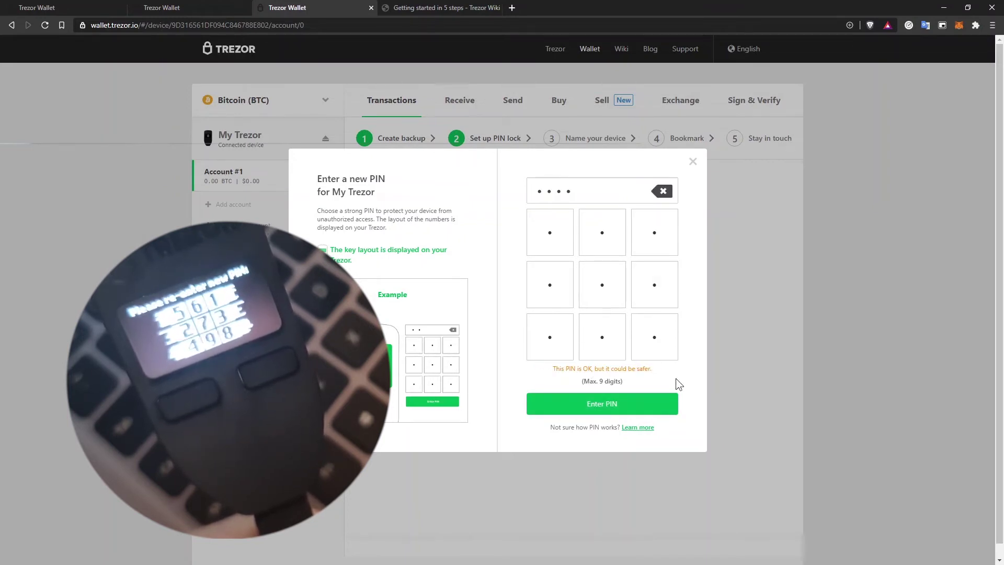
pyautogui.click(594, 410)
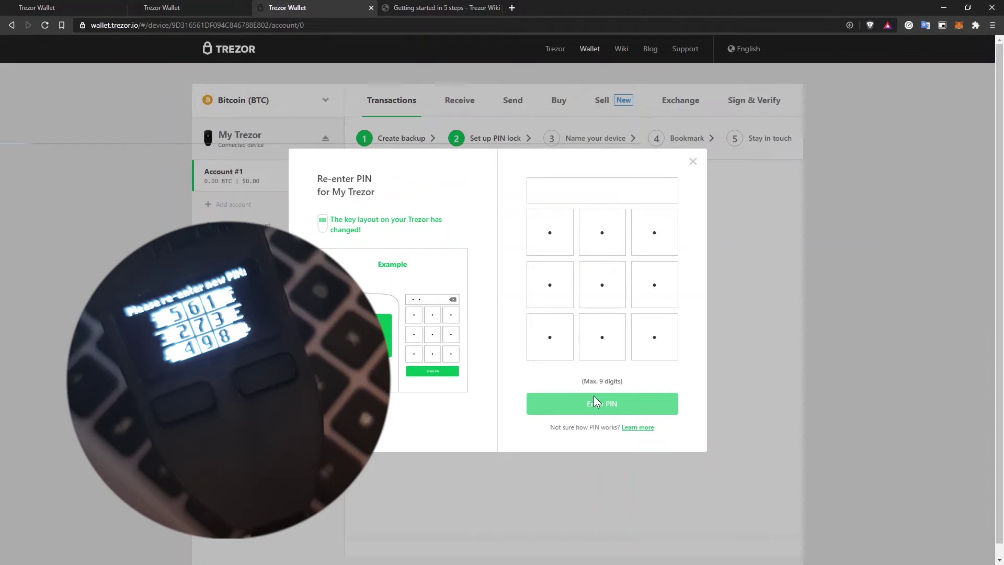
pyautogui.click(663, 242)
pyautogui.click(568, 291)
pyautogui.click(652, 287)
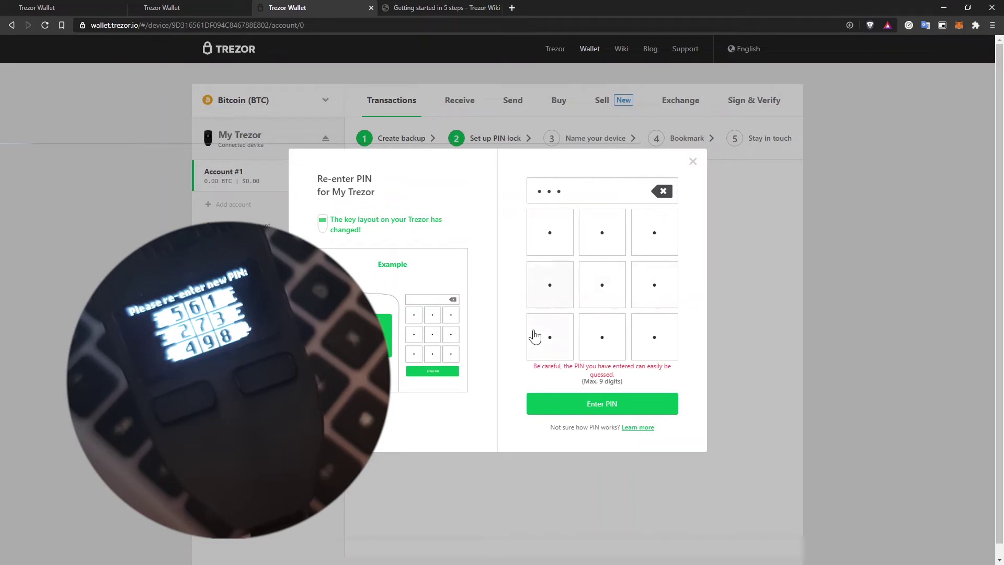
pyautogui.click(563, 355)
pyautogui.click(608, 407)
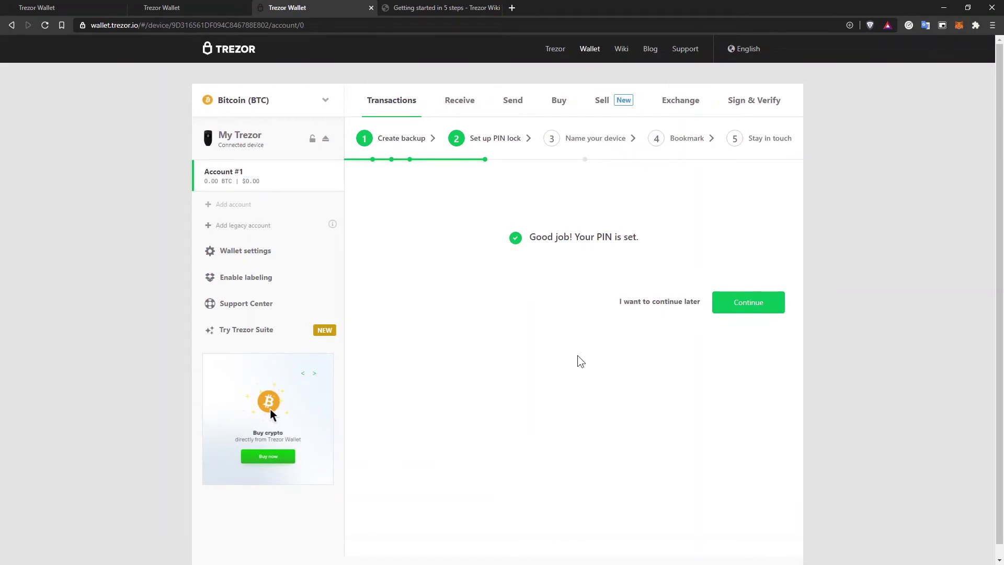
# - Name the device 'TrezorOne' and approve the new name on the Trezor
pyautogui.click(764, 310)
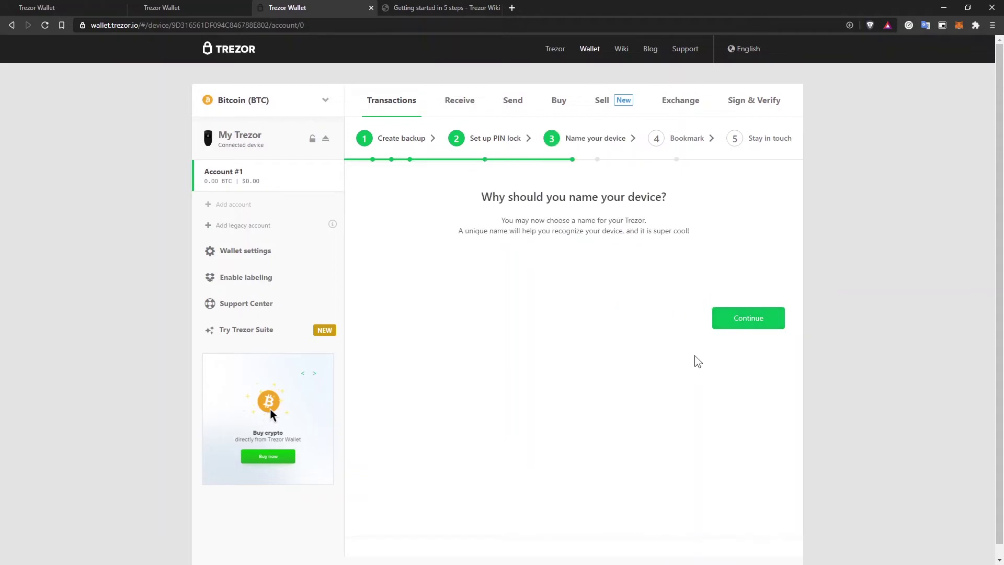
pyautogui.click(744, 325)
pyautogui.write('T')
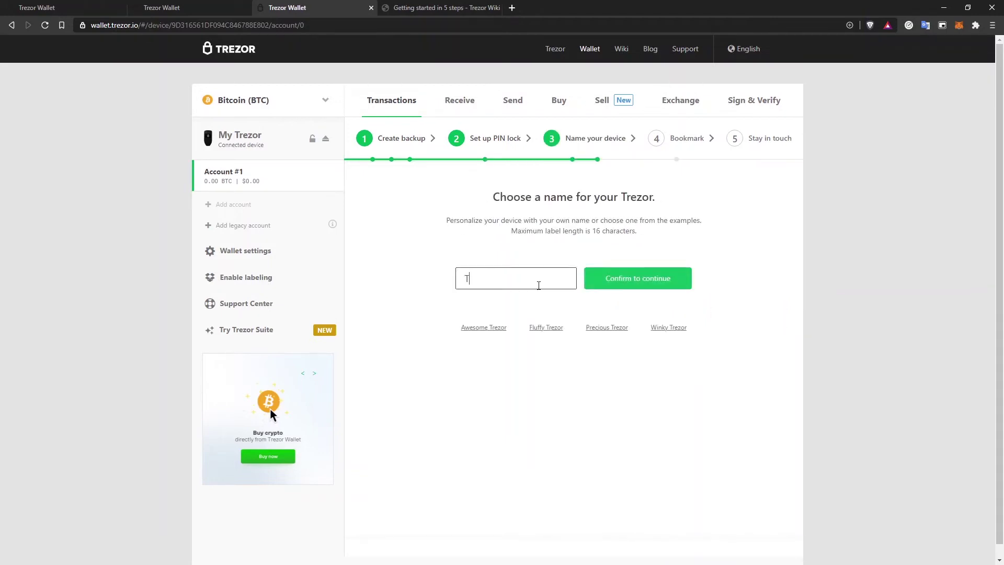
pyautogui.write('rezorOne')
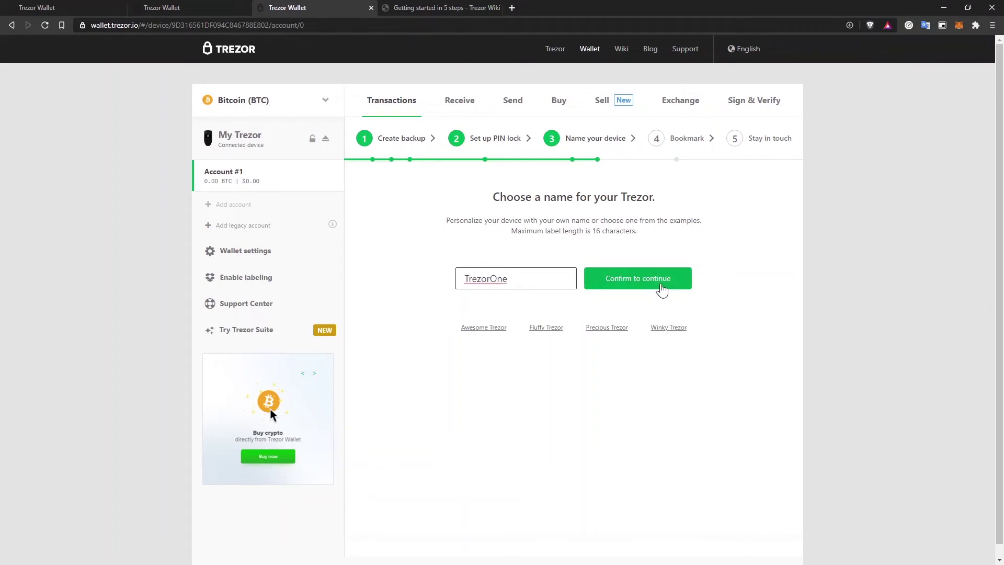
pyautogui.click(663, 289)
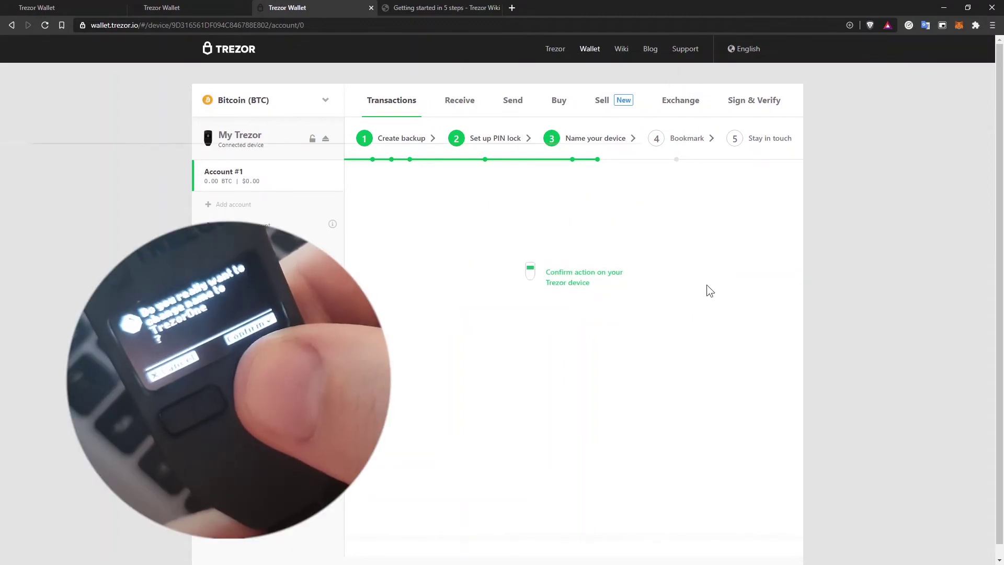
pyautogui.click(758, 309)
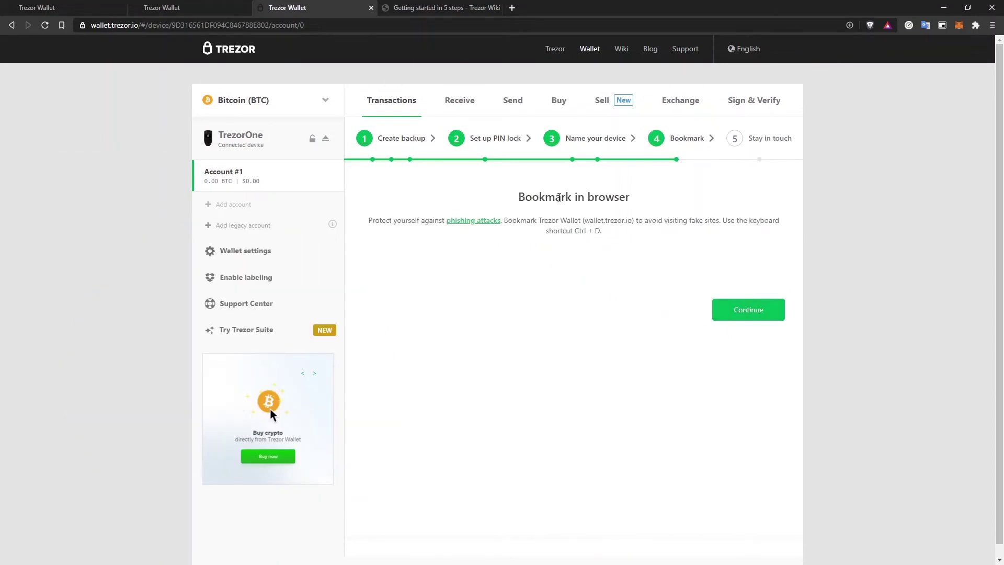
# - Bookmark wallet.trezor.io in the browser under the name 'Trezor Wallet'
pyautogui.hotkey('ctrl', 'd')
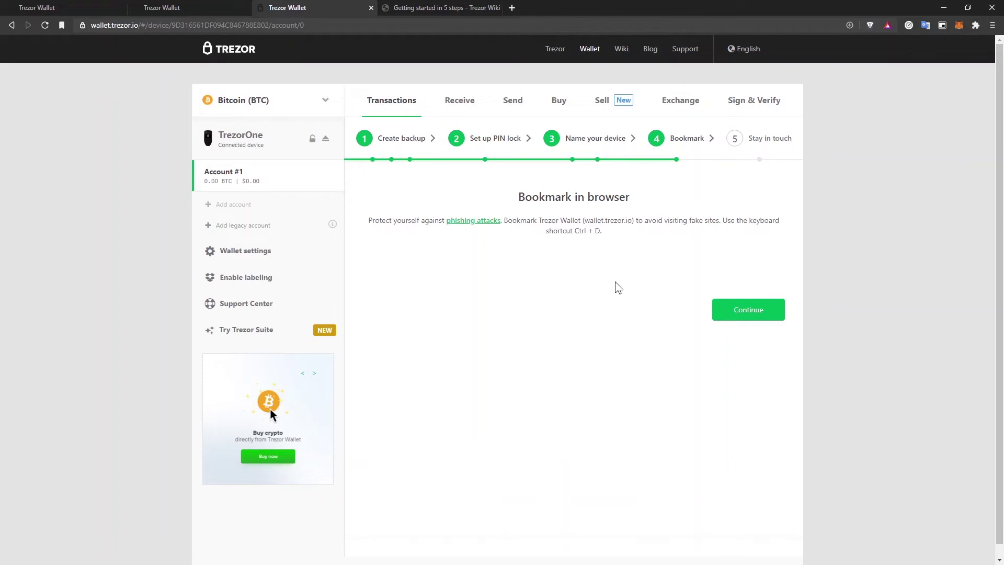
pyautogui.moveTo(140, 25); pyautogui.dragTo(91, 25)
pyautogui.click(124, 99)
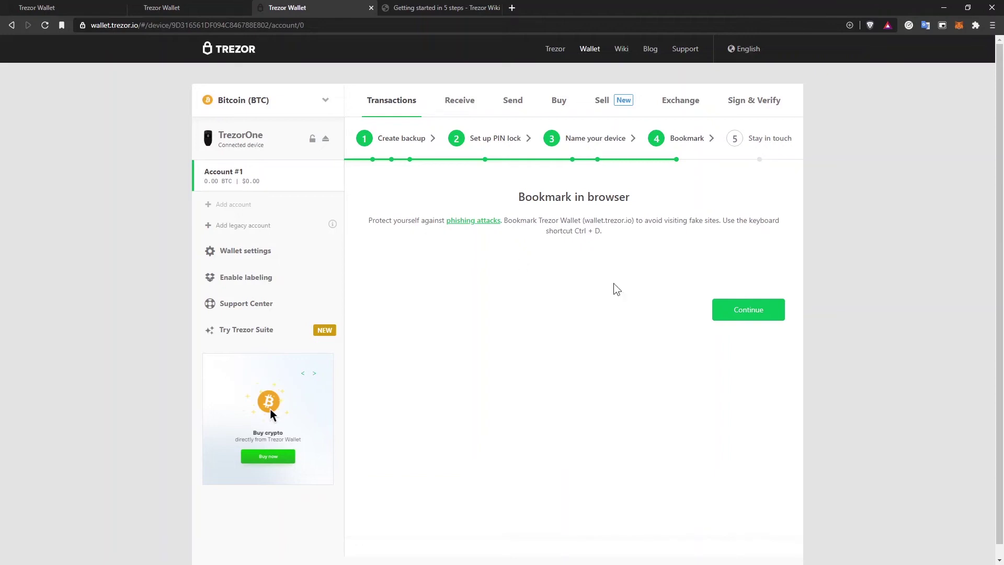
pyautogui.hotkey('ctrl', 'd')
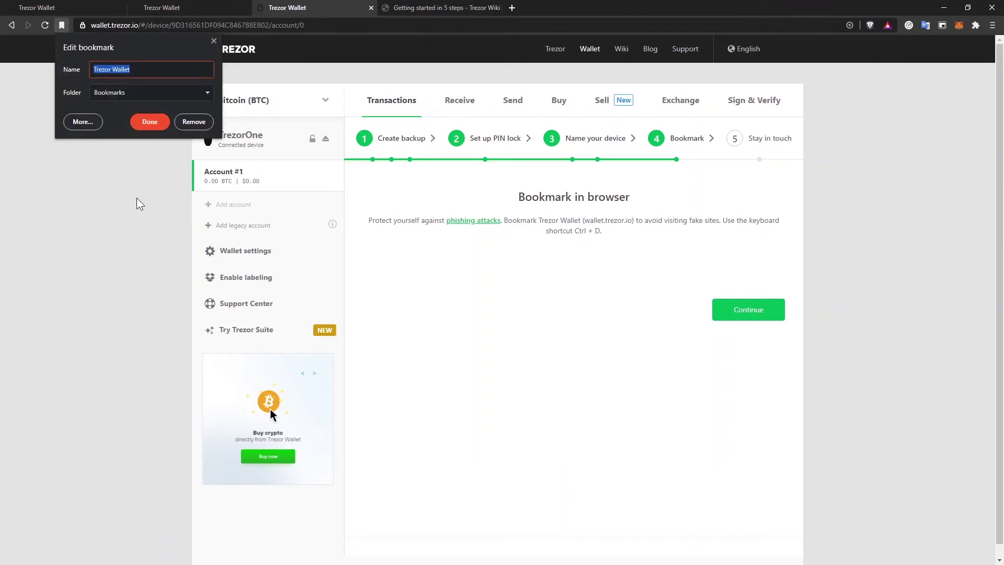
pyautogui.click(148, 125)
pyautogui.click(751, 312)
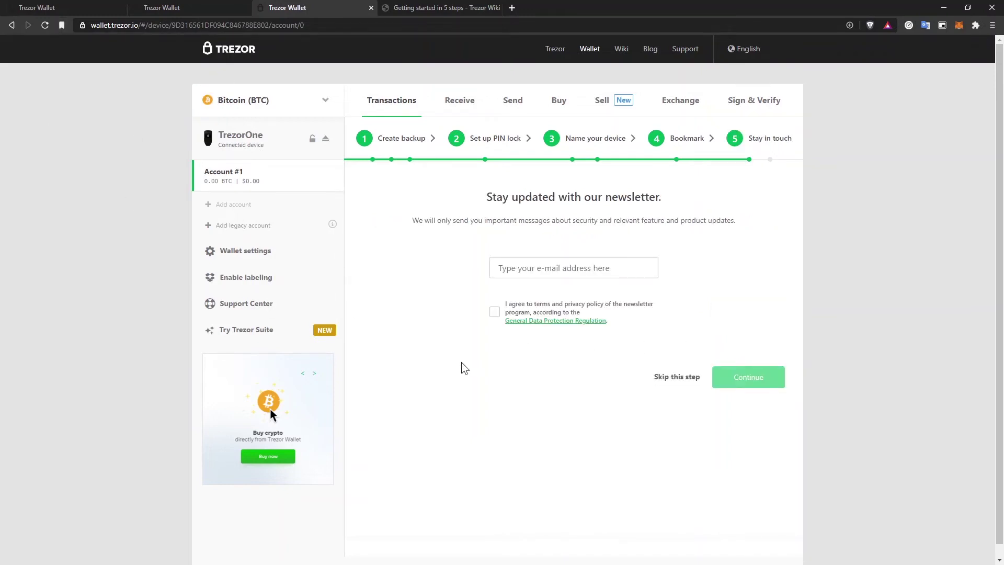
# - Skip the newsletter and Follow us steps, then finish the setup wizard
pyautogui.click(675, 381)
pyautogui.click(748, 376)
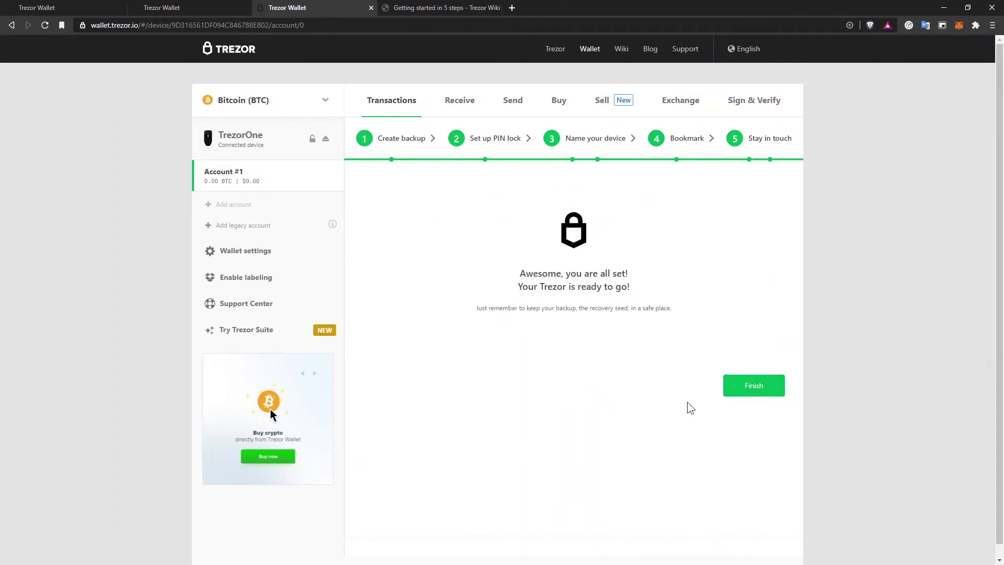
pyautogui.click(753, 387)
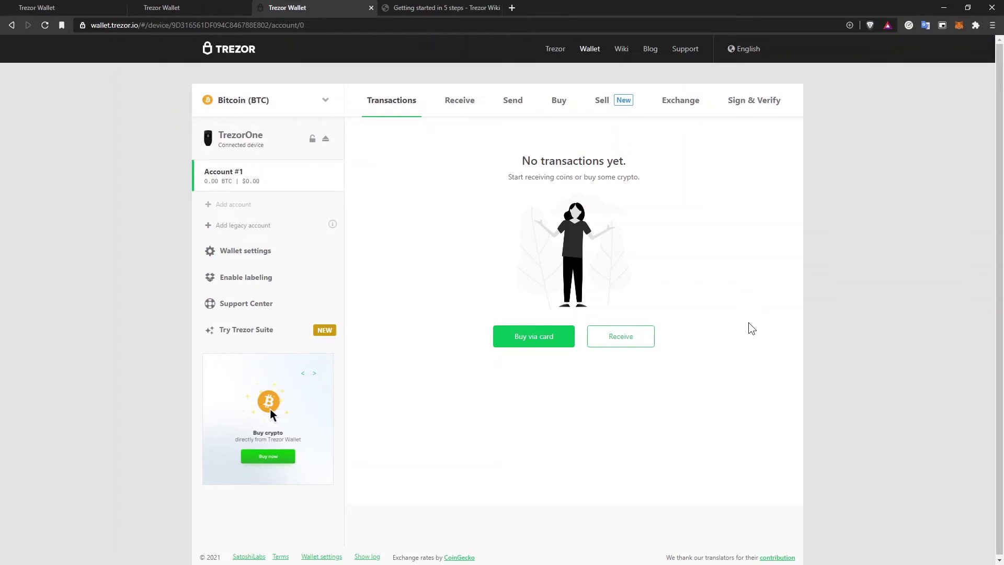
pyautogui.scroll(-1, 749, 330)
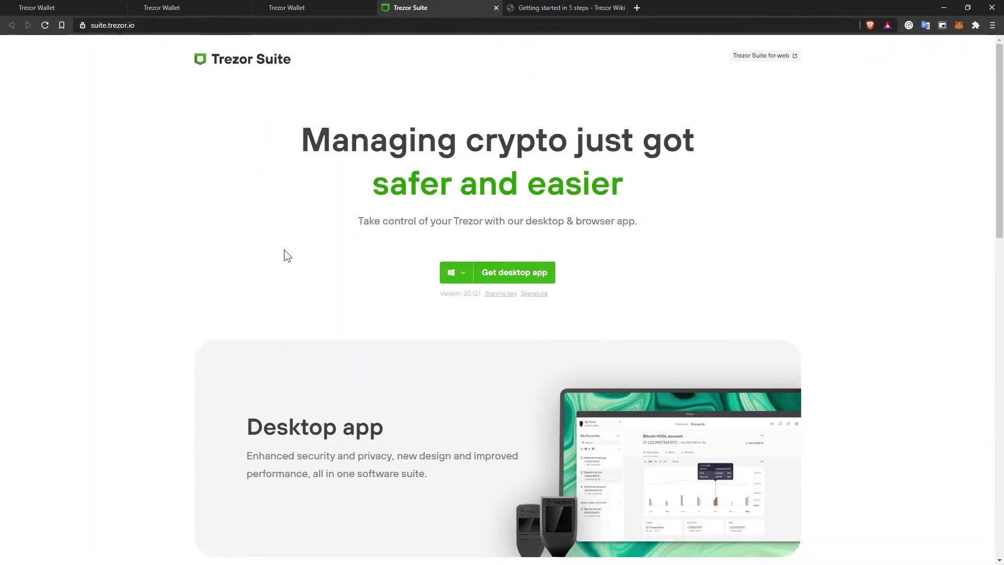
# - Download the Windows Trezor Suite 20.12.1 installer, install it to the default folder, and launch it
pyautogui.click(464, 273)
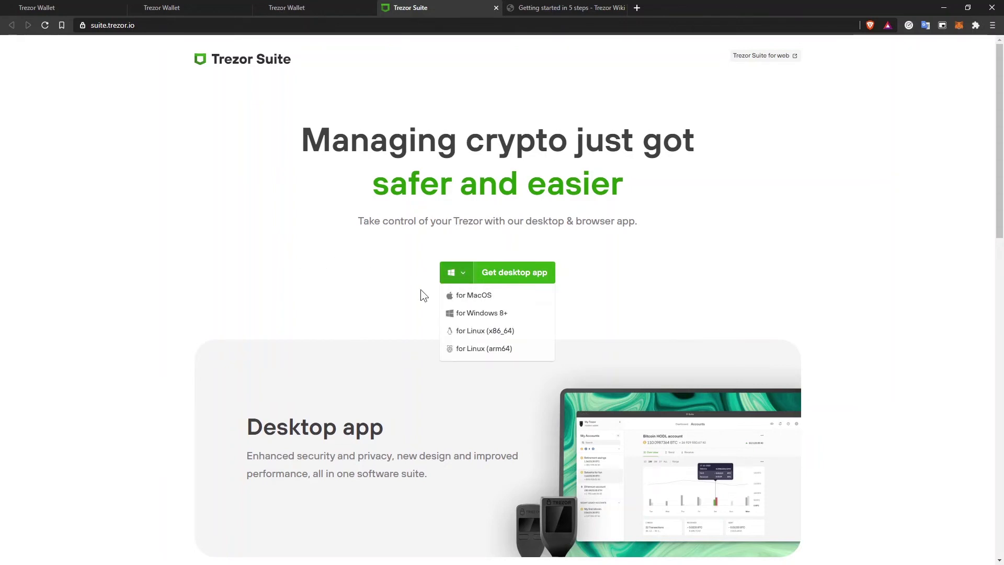
pyautogui.click(459, 276)
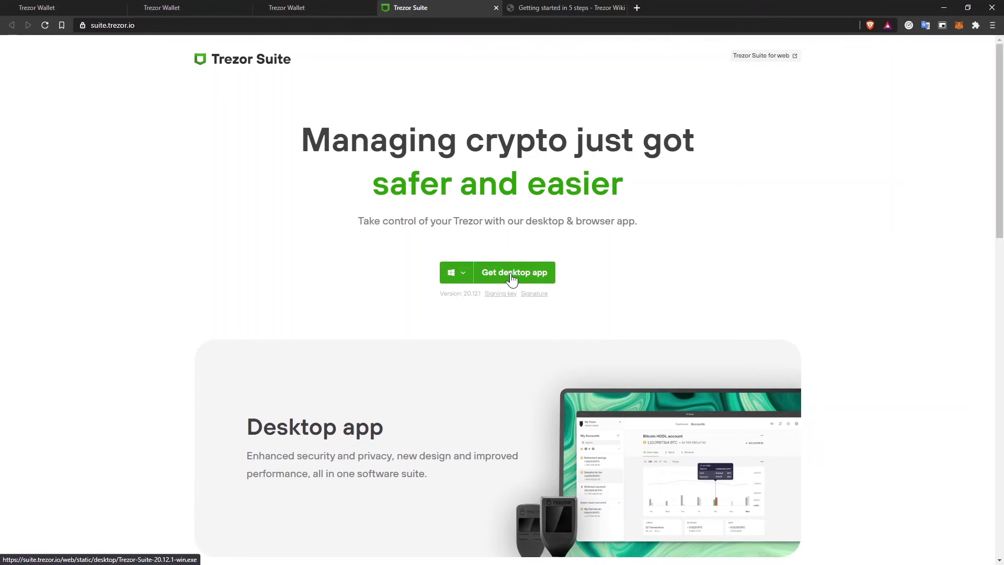
pyautogui.click(512, 279)
pyautogui.click(534, 251)
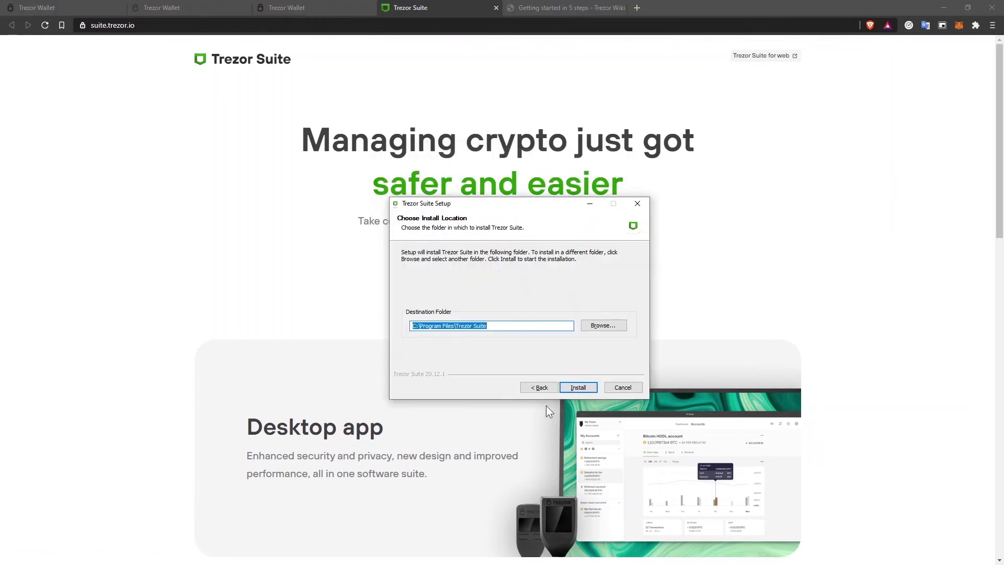
pyautogui.click(577, 387)
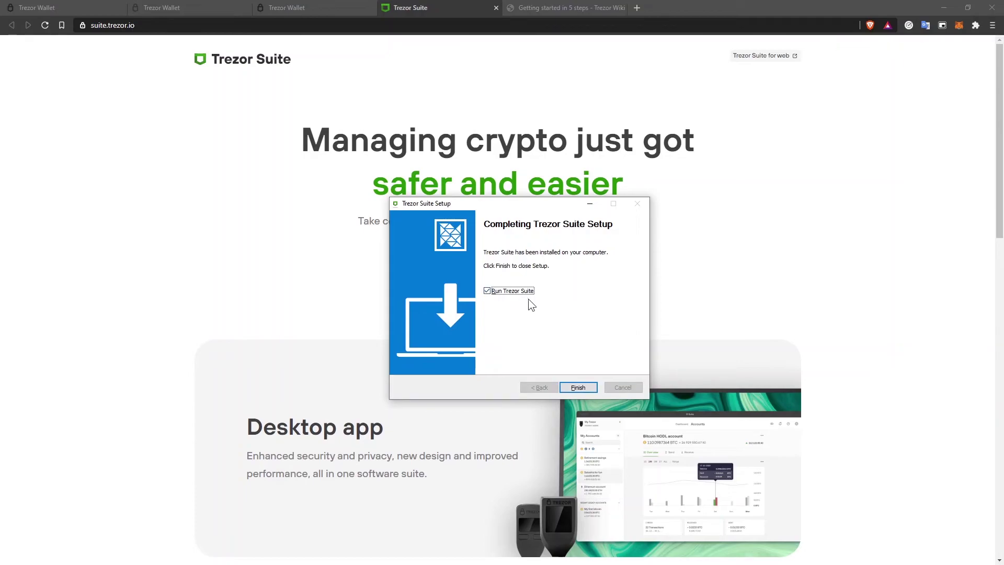
pyautogui.click(585, 390)
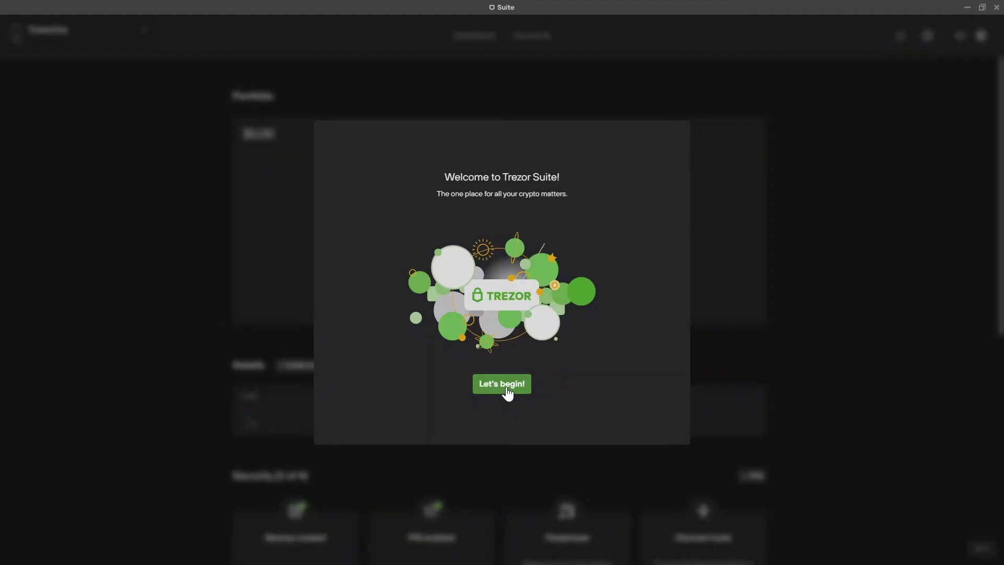
# - Start onboarding with usage data sharing left on and open the existing TrezorOne wallet
pyautogui.click(507, 393)
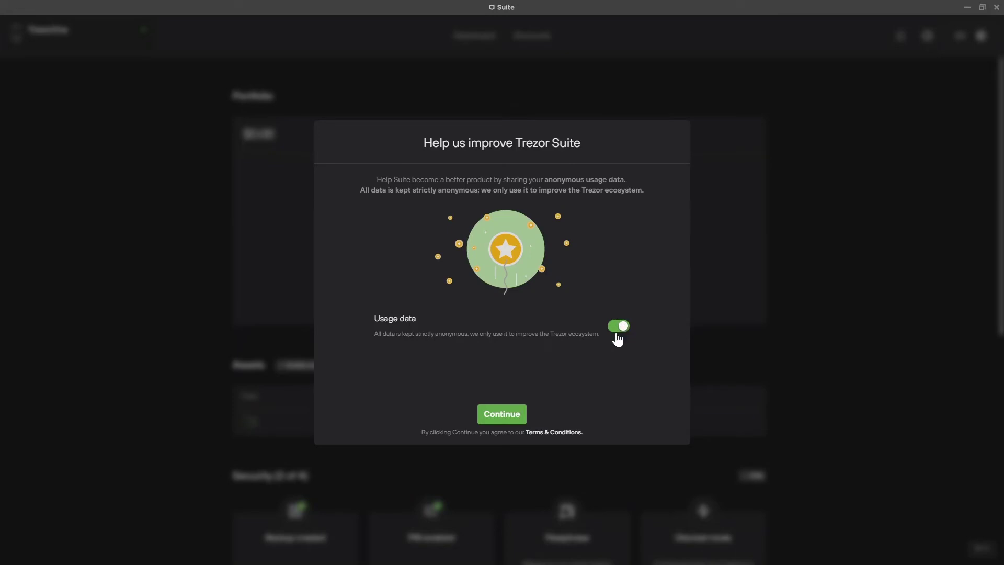
pyautogui.press('Return')
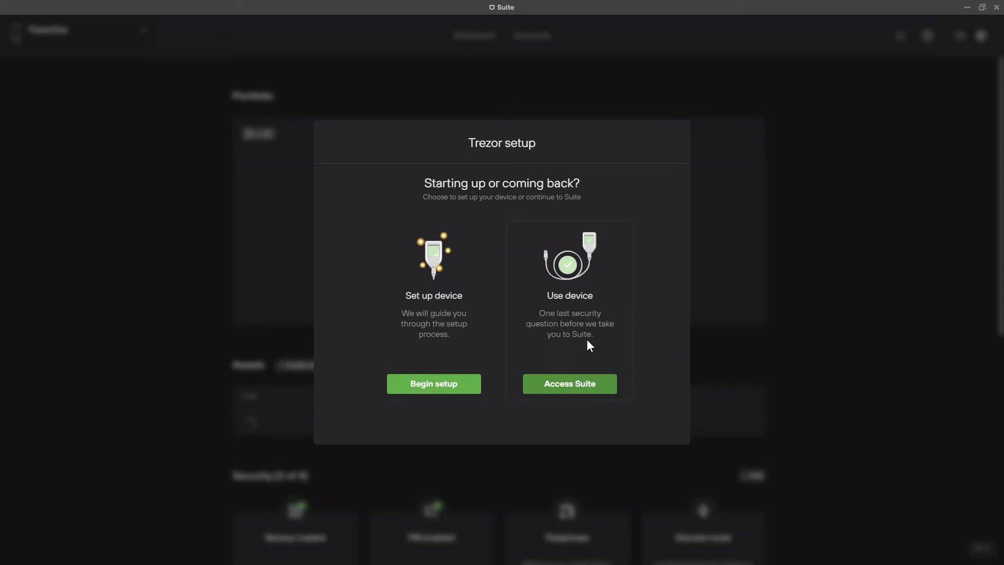
pyautogui.click(580, 391)
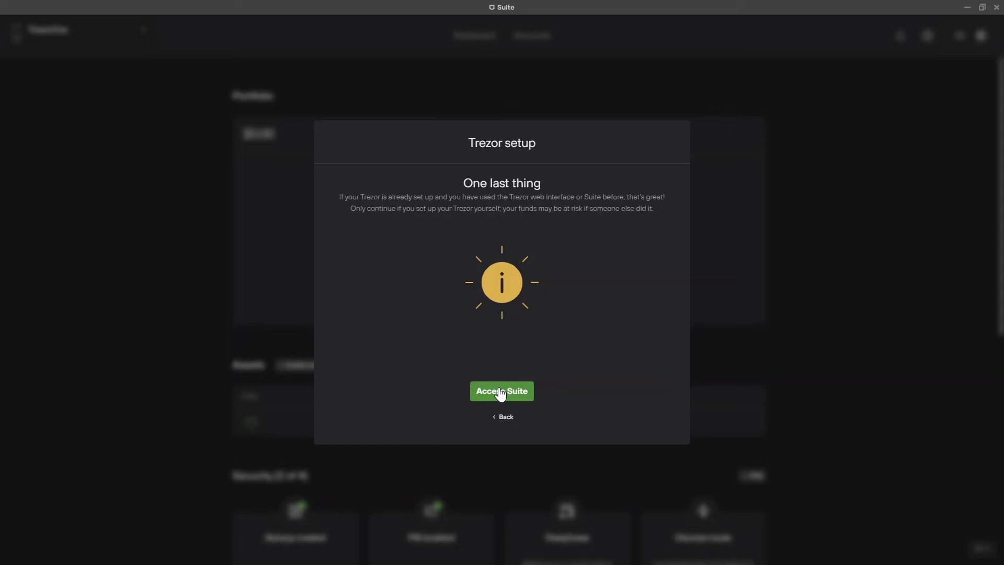
pyautogui.click(501, 393)
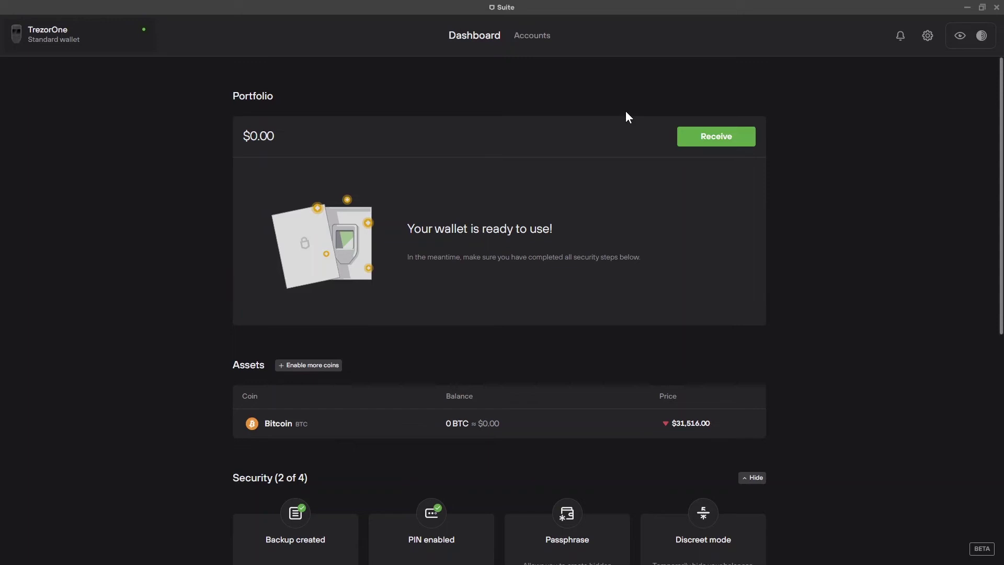
# - Reveal the full Bitcoin #1 receiving address and select it for copying
pyautogui.click(733, 143)
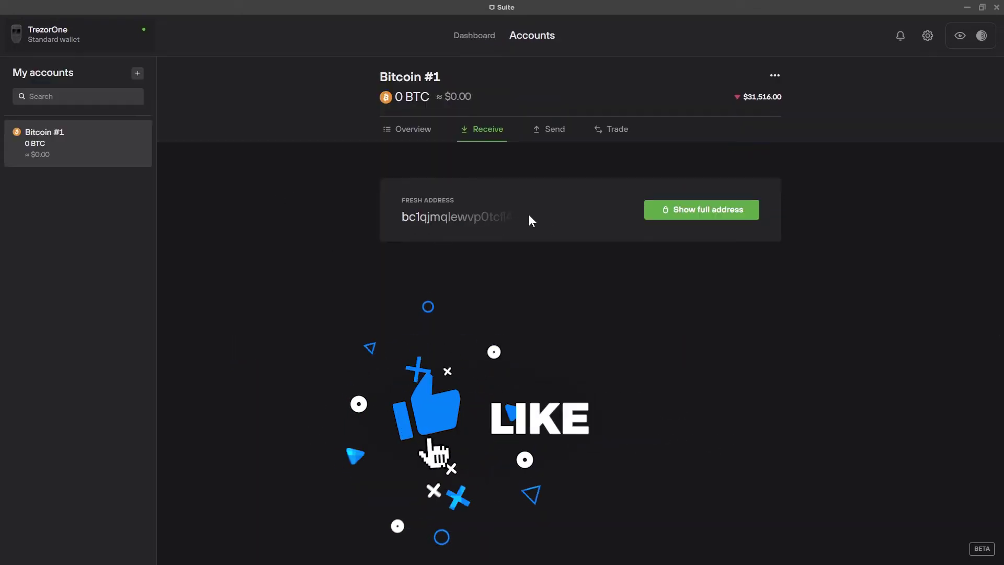
pyautogui.click(714, 217)
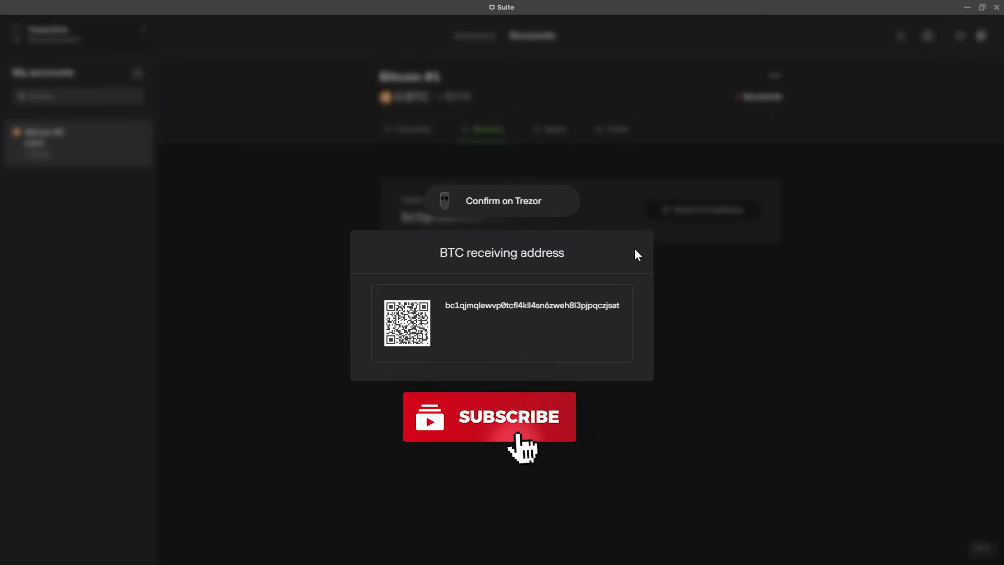
pyautogui.doubleClick(532, 306)
pyautogui.hotkey('ctrl', 'c')
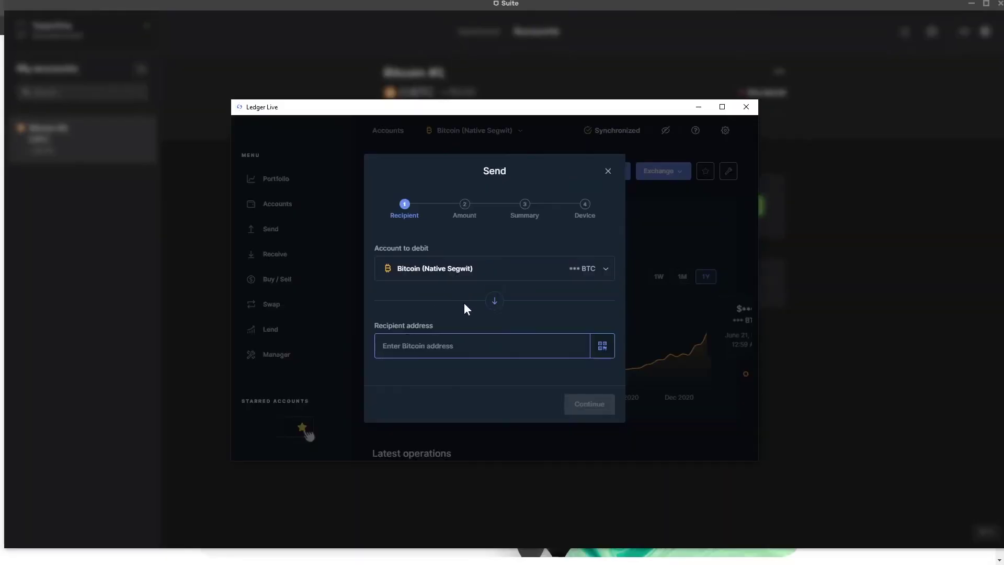
# - Paste the Trezor address as the Ledger Live recipient and send 0.01 BTC
pyautogui.rightClick(458, 347)
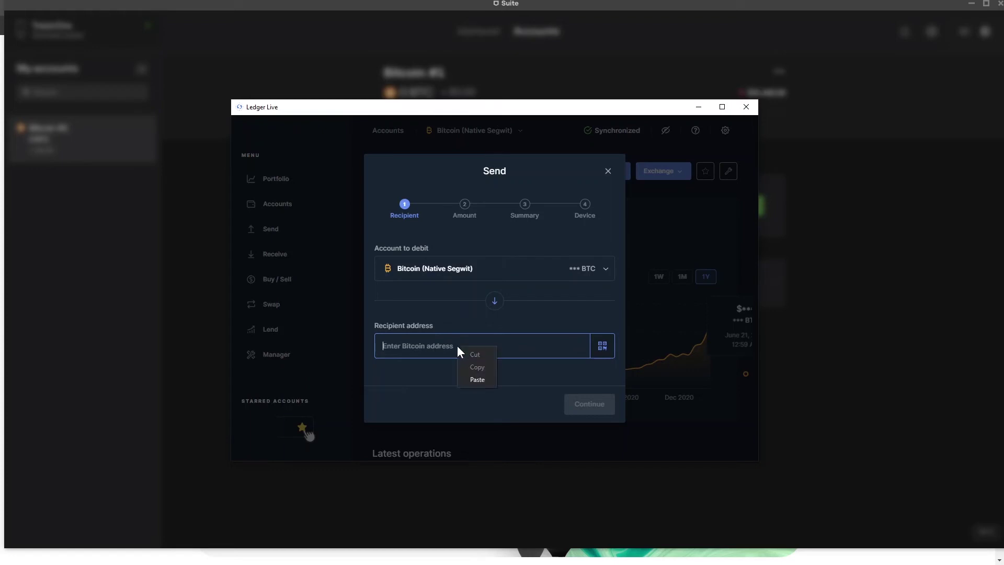
pyautogui.click(478, 380)
pyautogui.moveTo(439, 111); pyautogui.dragTo(749, 74)
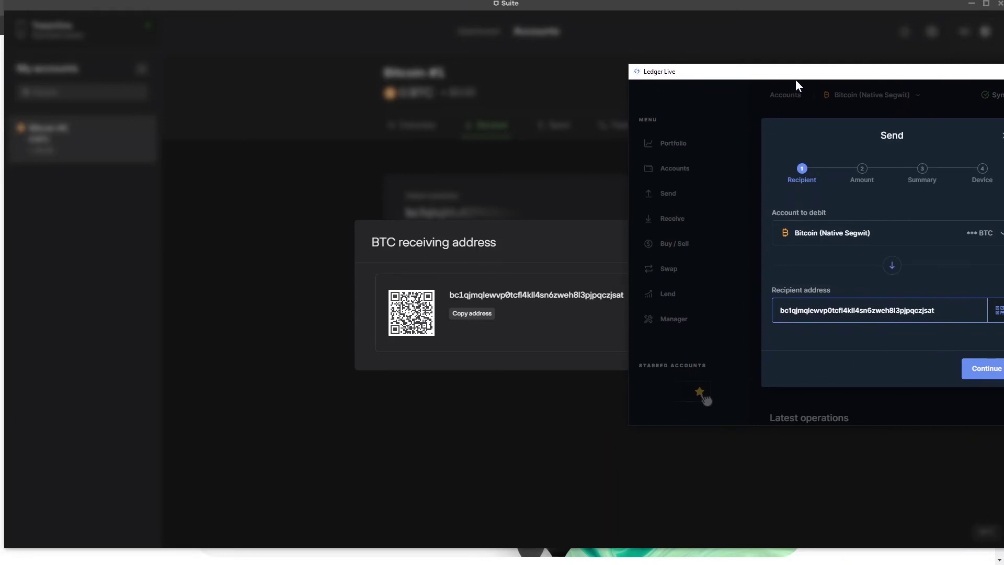
pyautogui.moveTo(820, 77); pyautogui.dragTo(713, 88)
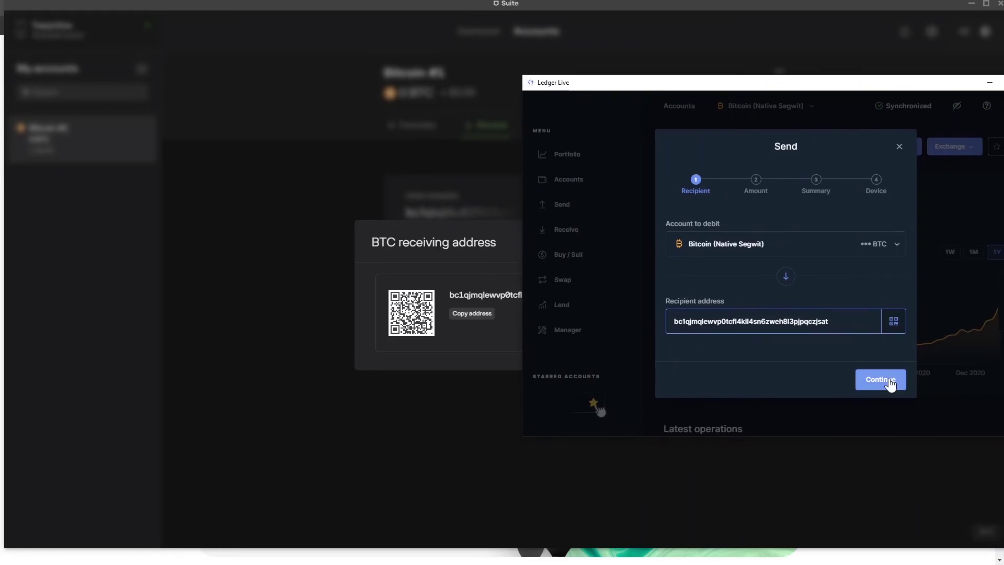
pyautogui.click(890, 384)
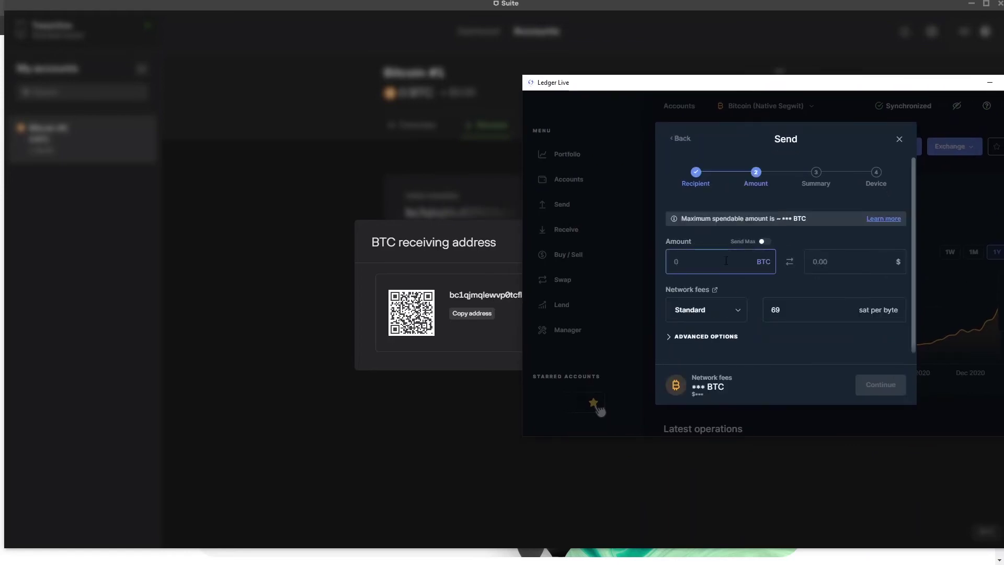
pyautogui.write('0.01')
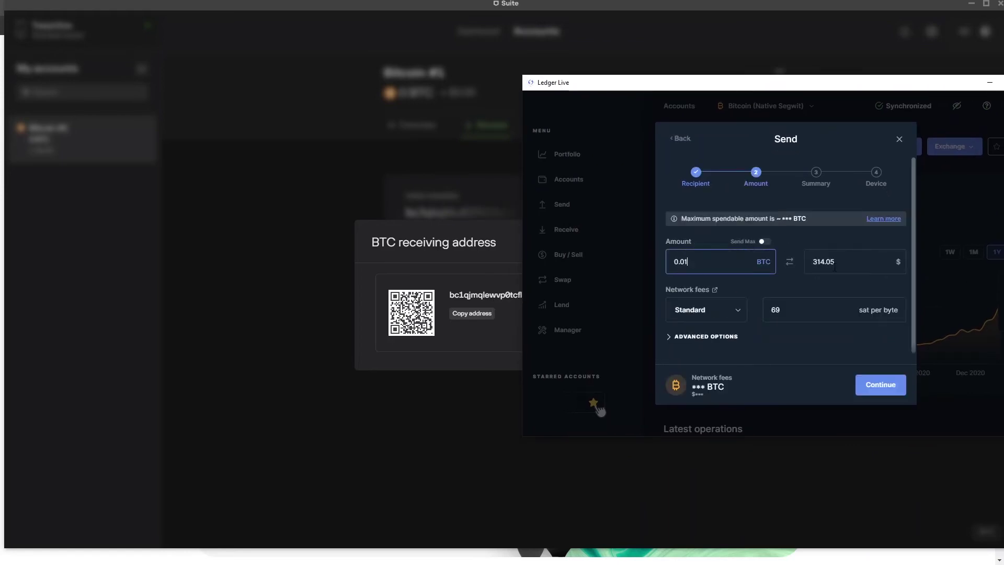
pyautogui.click(877, 387)
pyautogui.click(880, 390)
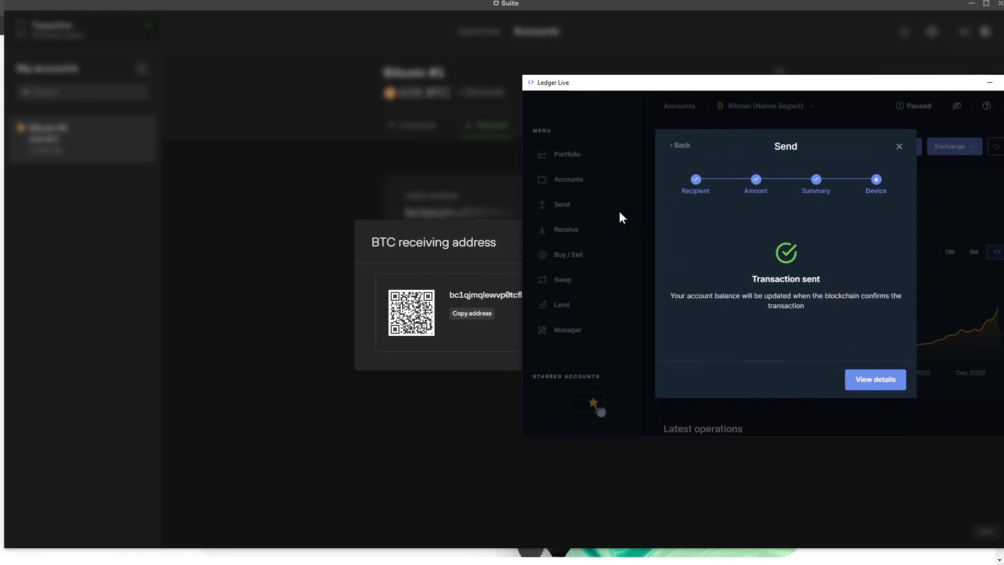
pyautogui.click(473, 247)
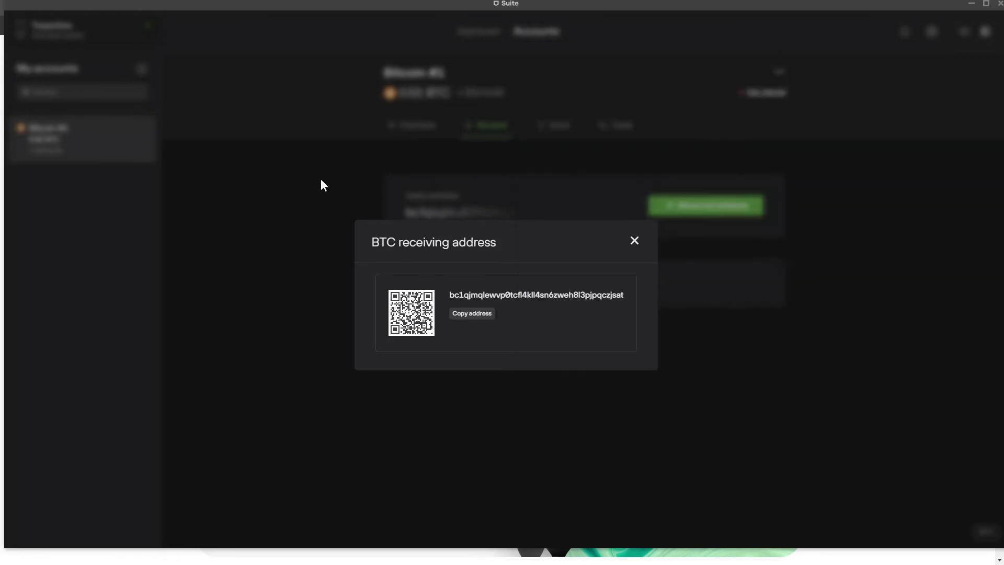
# - Open the pending incoming 0.01 BTC transaction on the Bitcoin #1 overview and view it in the block explorer
pyautogui.click(635, 241)
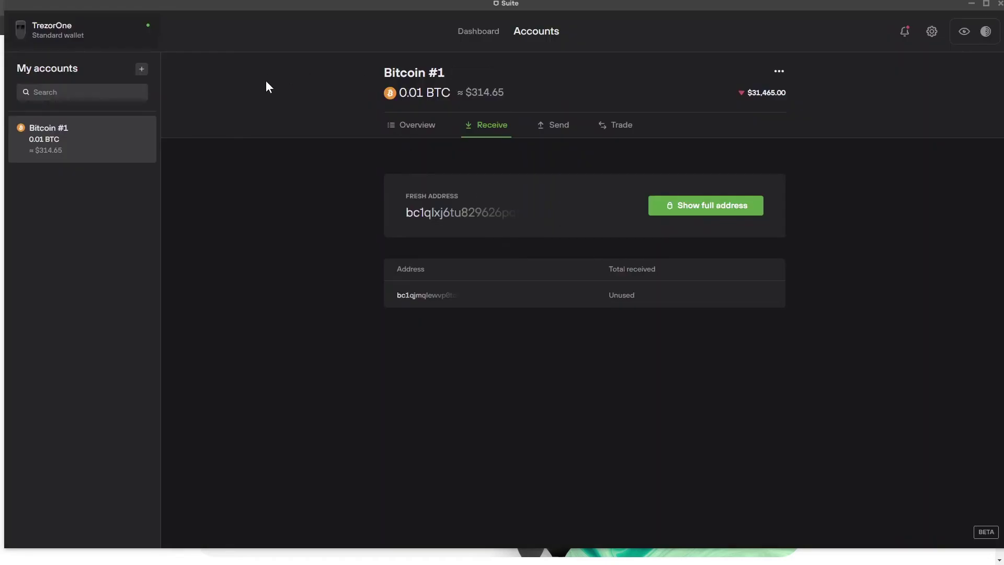
pyautogui.click(419, 127)
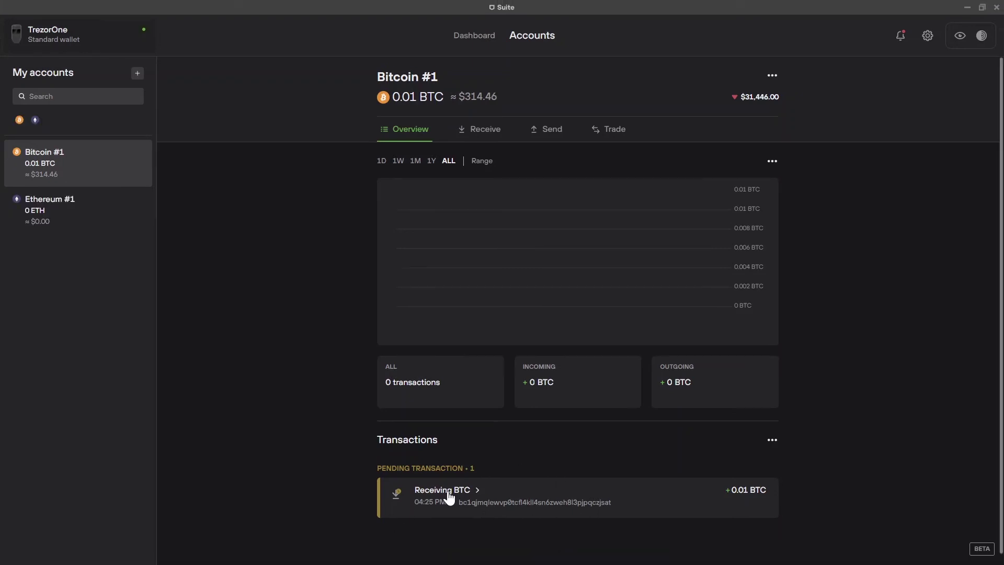
pyautogui.click(450, 497)
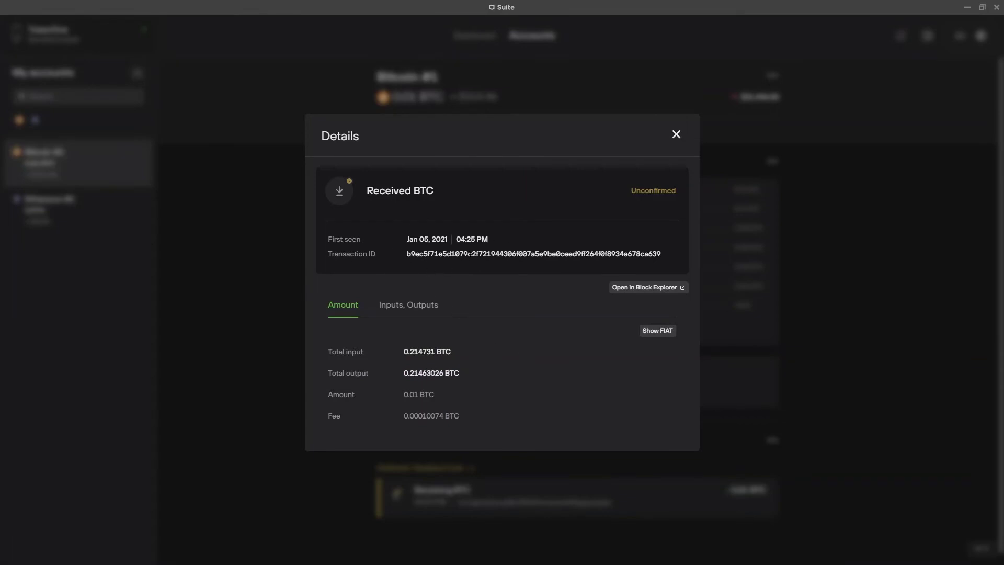
pyautogui.click(645, 289)
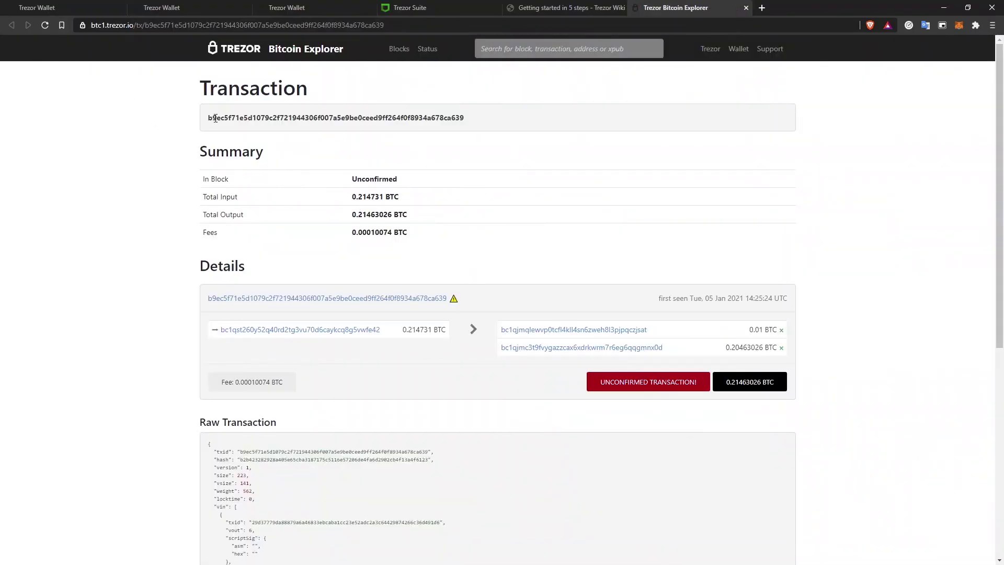
# - Scroll through the 0.01 BTC transaction page in the block explorer to check its unconfirmed status
pyautogui.scroll(-10, 706, 160)
pyautogui.scroll(10, 795, 177)
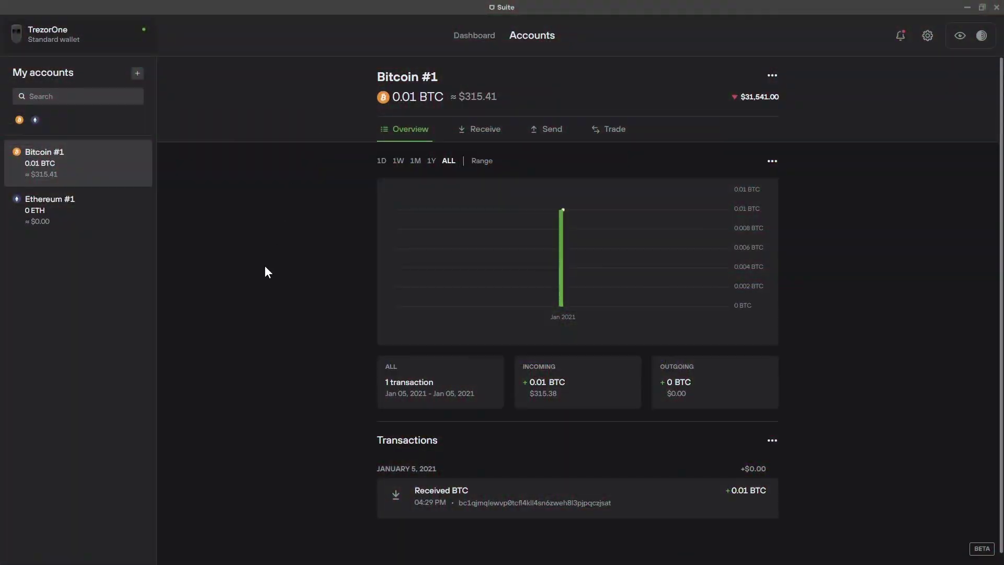
# - Start a new Bitcoin #1 send and paste Ledger Live's receiving address as the recipient
pyautogui.click(428, 492)
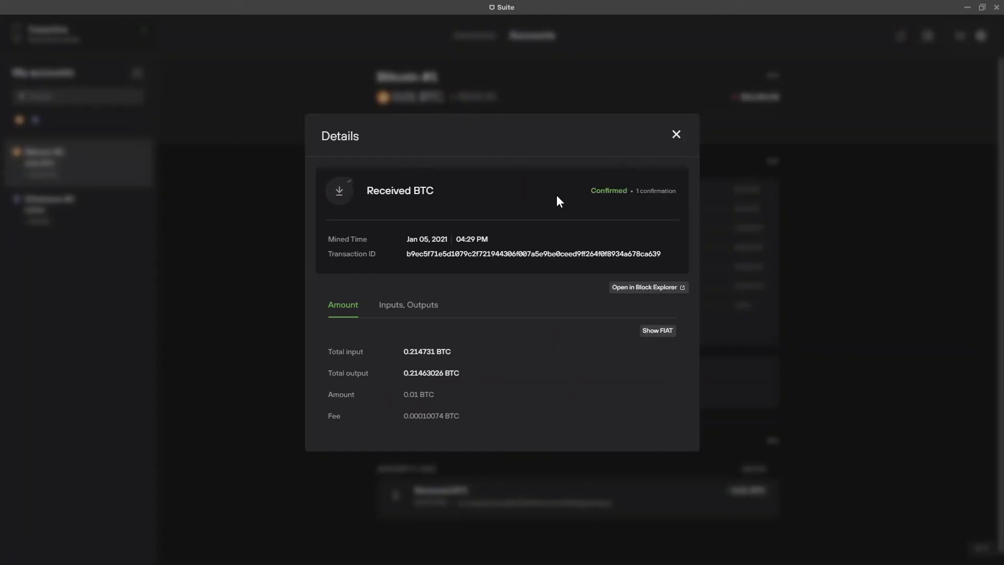
pyautogui.click(253, 323)
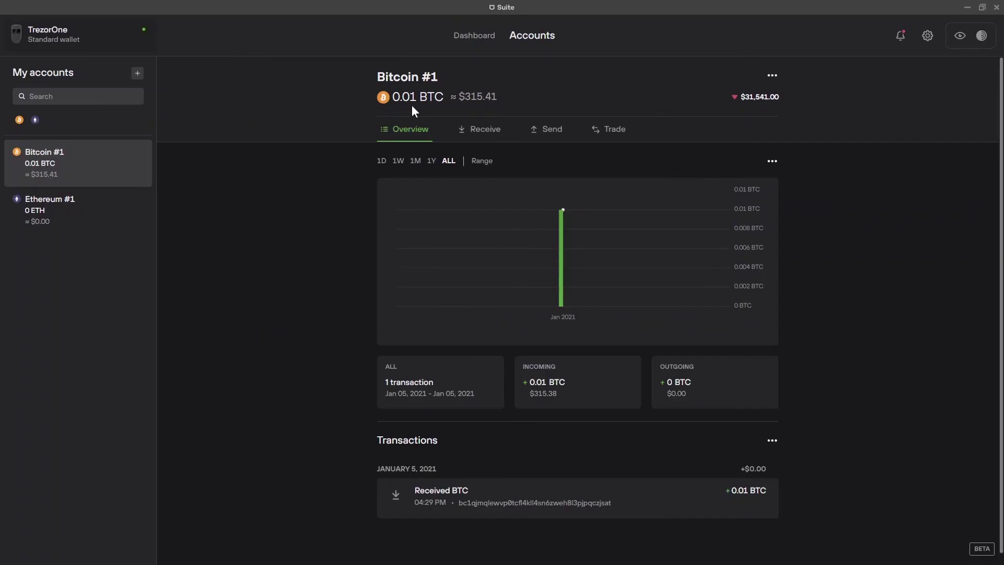
pyautogui.click(548, 137)
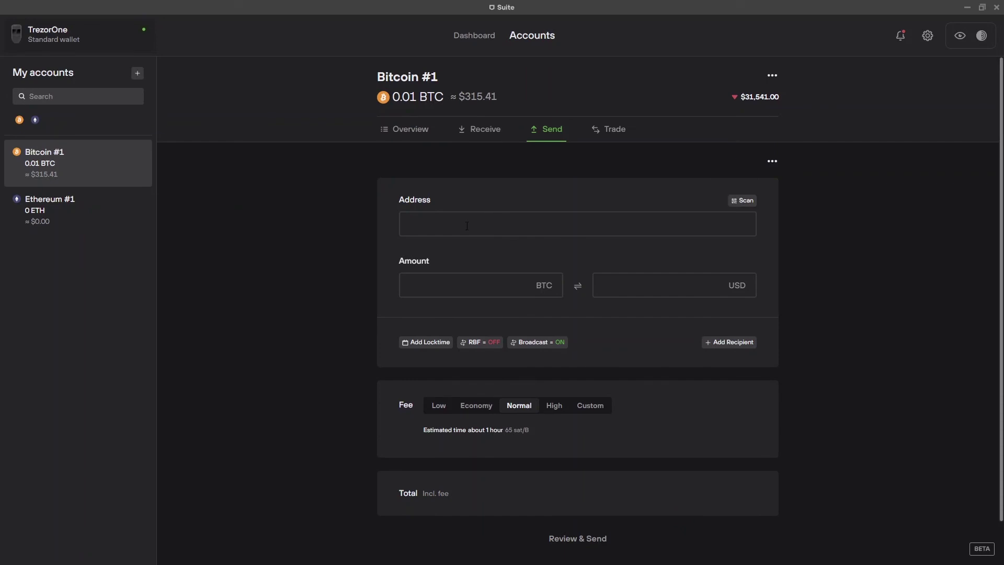
pyautogui.hotkey('alt', 'Tab')
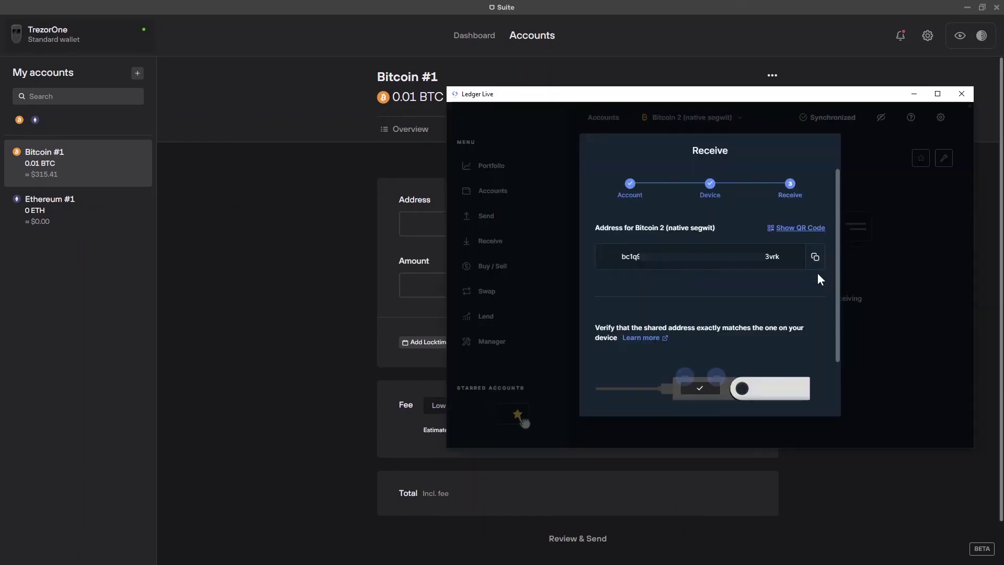
pyautogui.hotkey('alt', 'Tab')
pyautogui.click(557, 225)
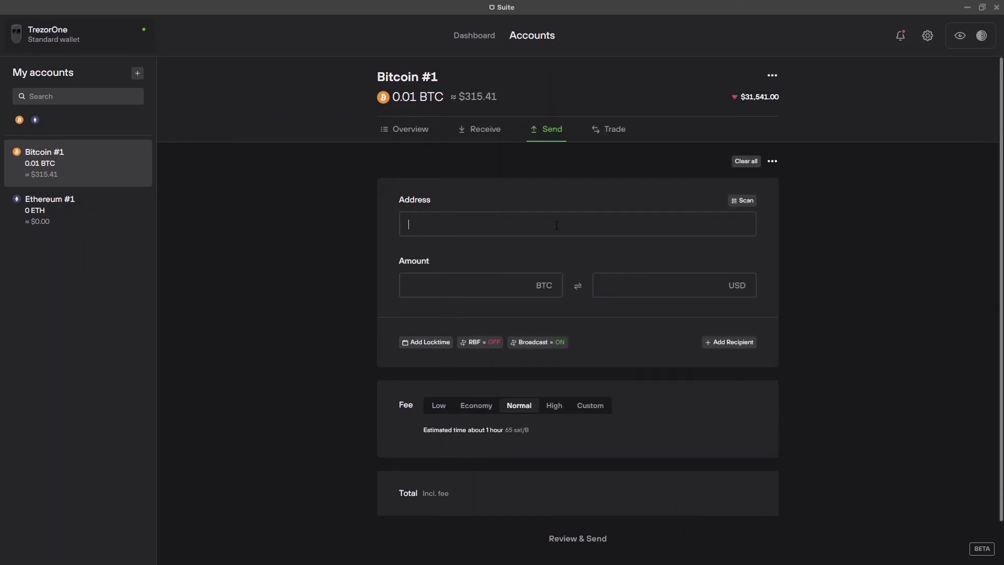
pyautogui.hotkey('ctrl', 'v')
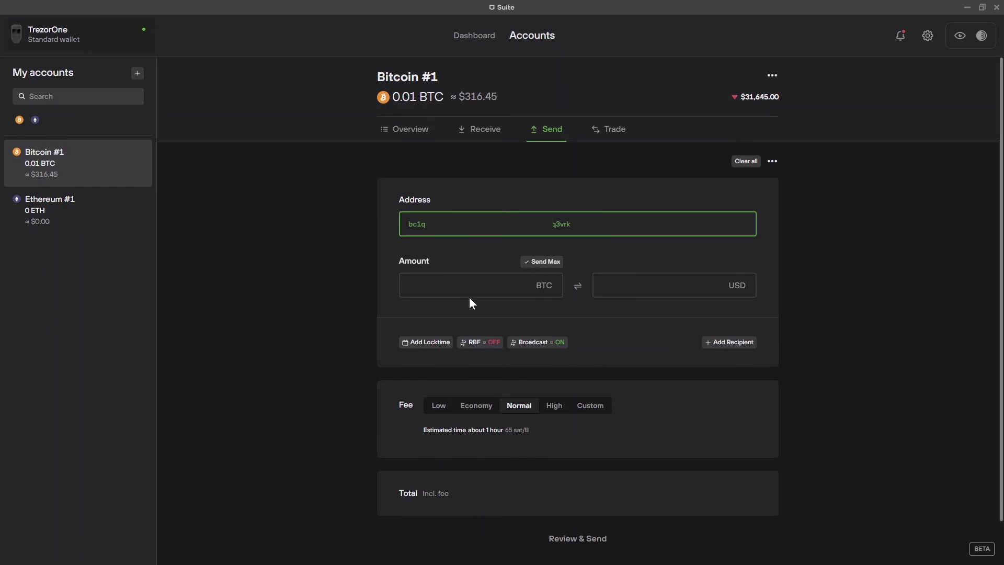
# - Send the entire balance at the low fee rate and proceed to review
pyautogui.click(542, 268)
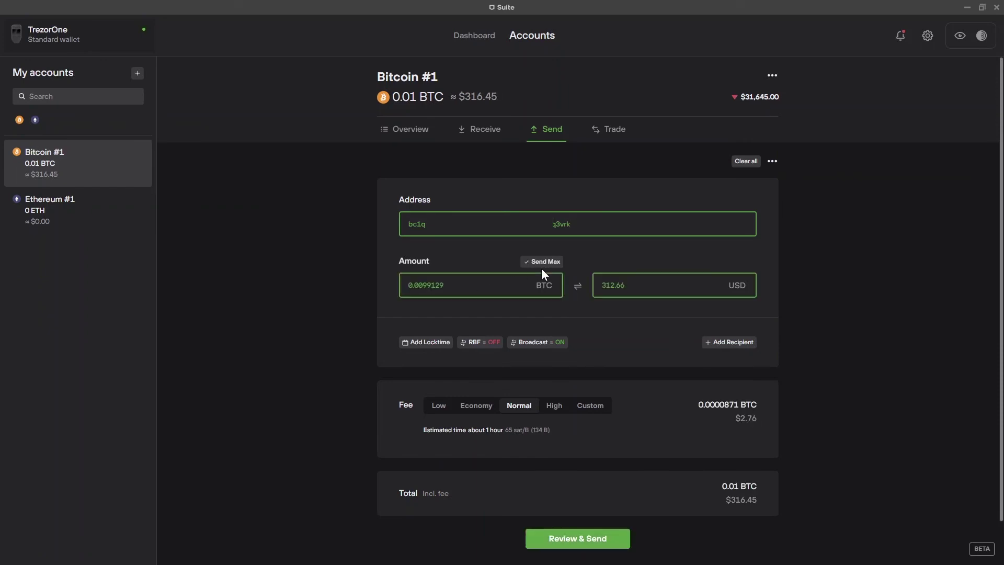
pyautogui.click(438, 408)
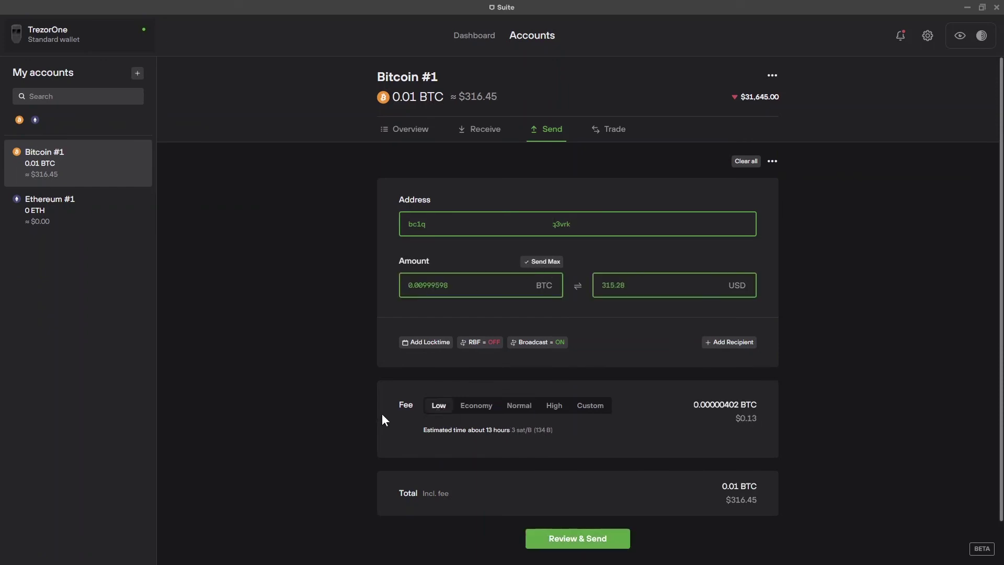
pyautogui.click(555, 406)
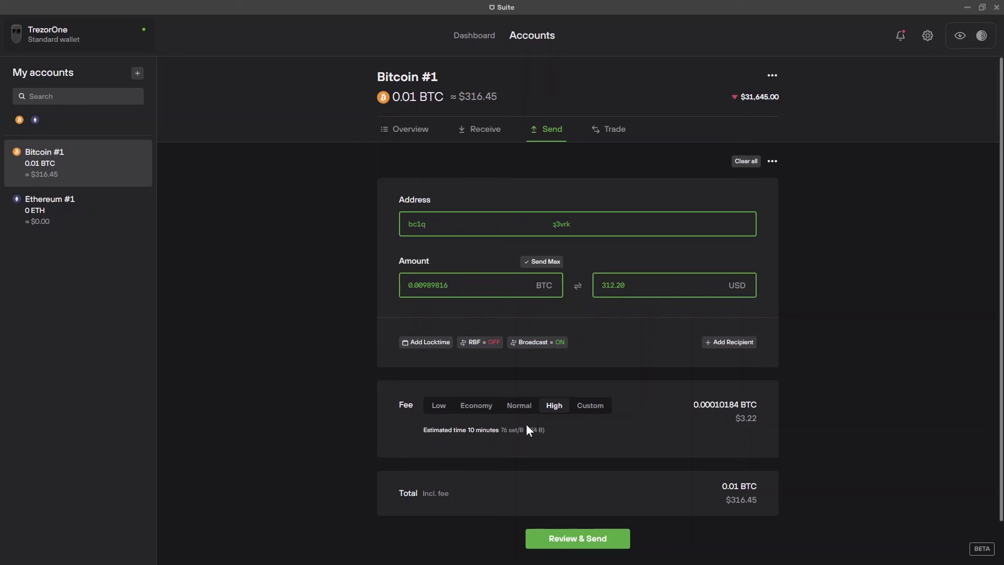
pyautogui.click(441, 410)
pyautogui.click(575, 540)
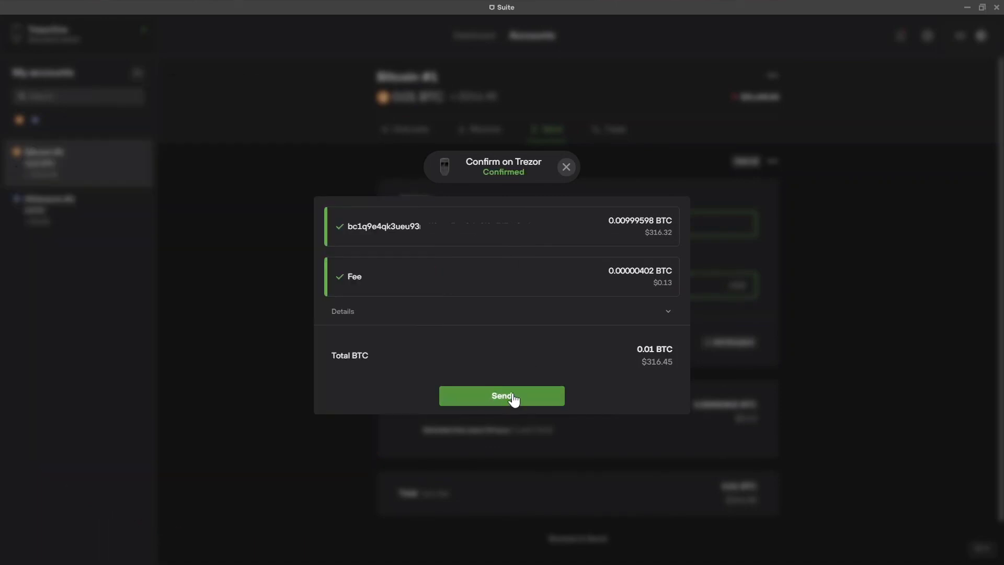
# - Broadcast the 0.00999598 BTC send to the Ledger address and view its details
pyautogui.click(513, 398)
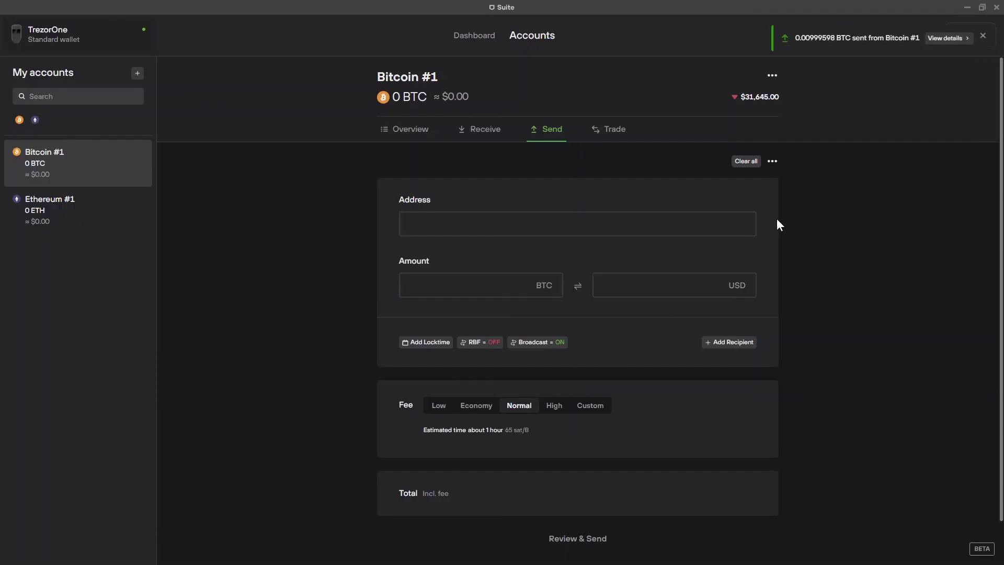
pyautogui.click(944, 39)
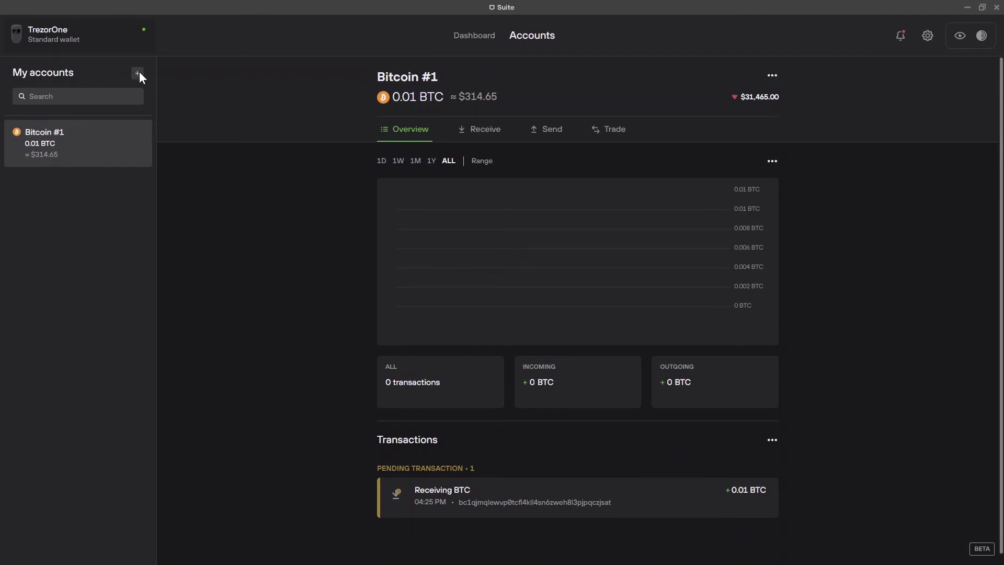
# - Add an Ethereum #1 account, show its receiving address, then return to Bitcoin #1
pyautogui.click(139, 73)
pyautogui.click(633, 257)
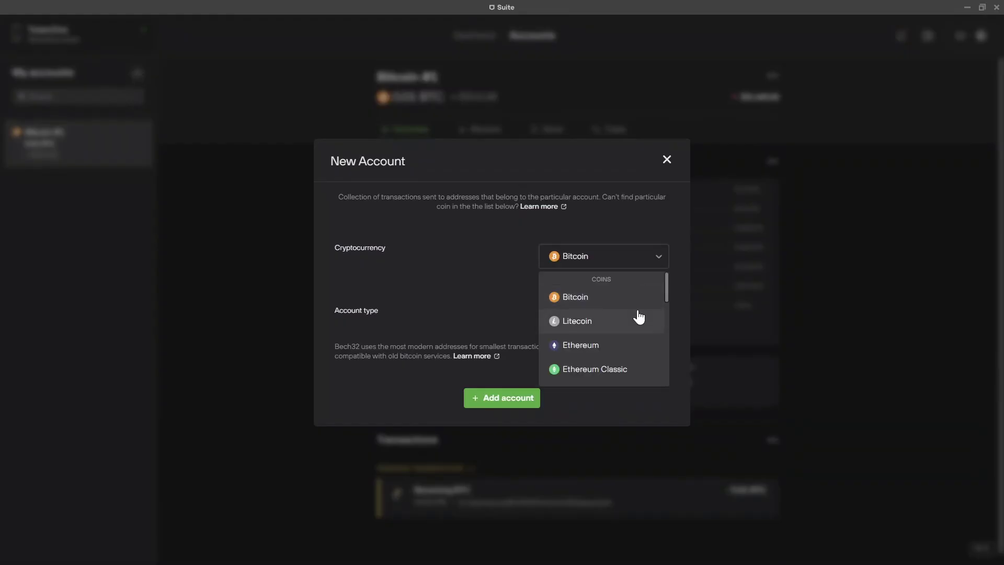
pyautogui.scroll(-5, 639, 316)
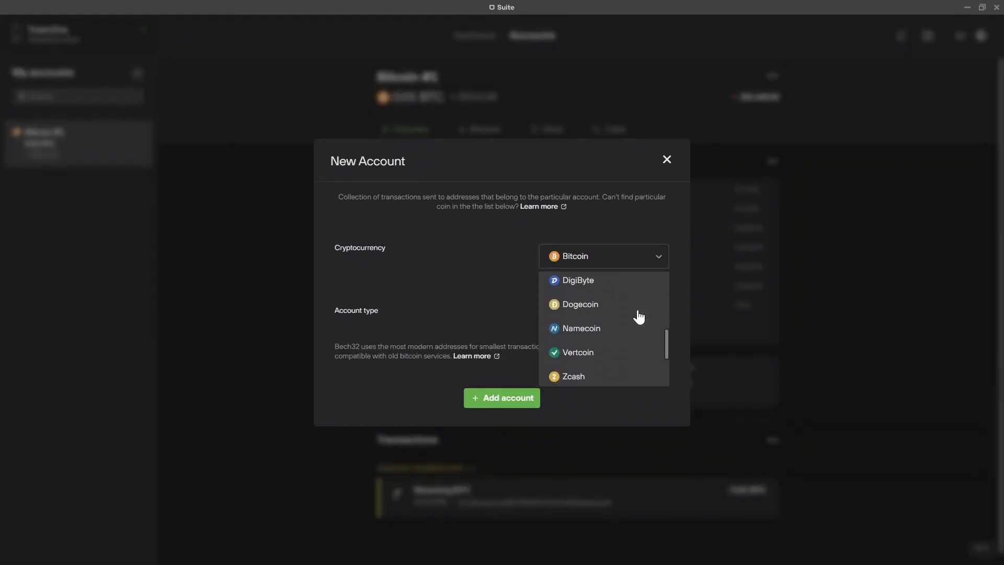
pyautogui.scroll(-3, 636, 309)
pyautogui.scroll(8, 587, 345)
pyautogui.click(586, 346)
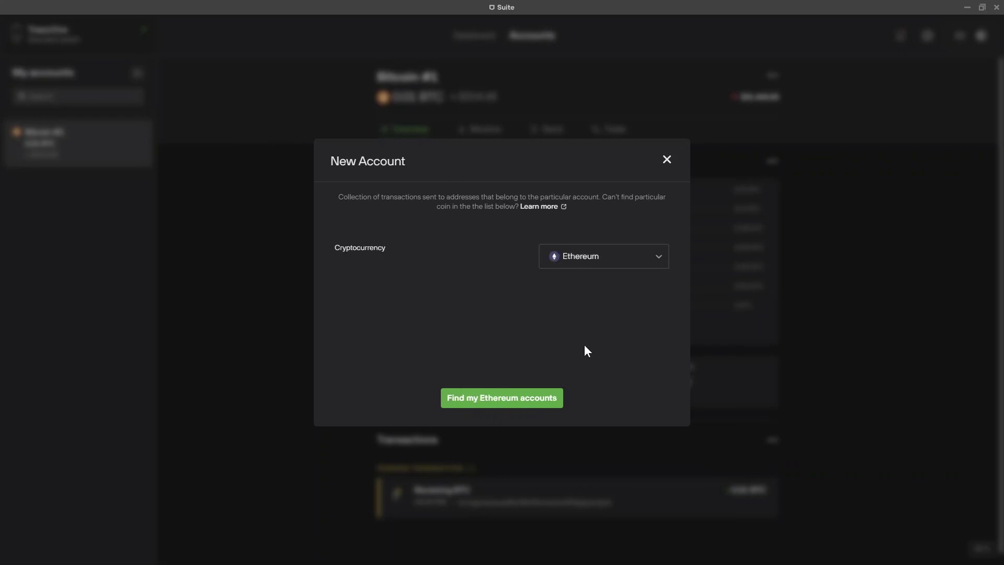
pyautogui.click(482, 399)
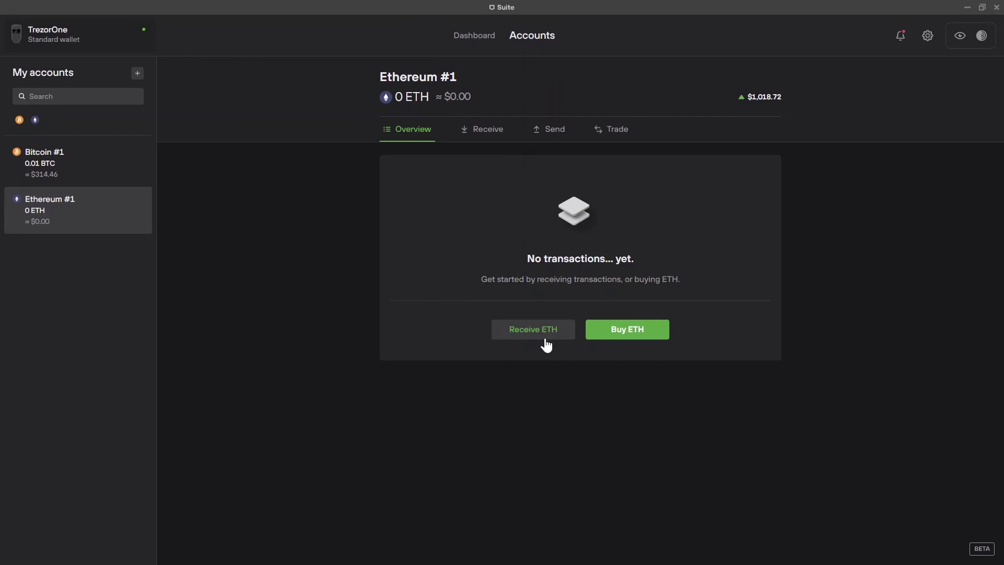
pyautogui.click(528, 337)
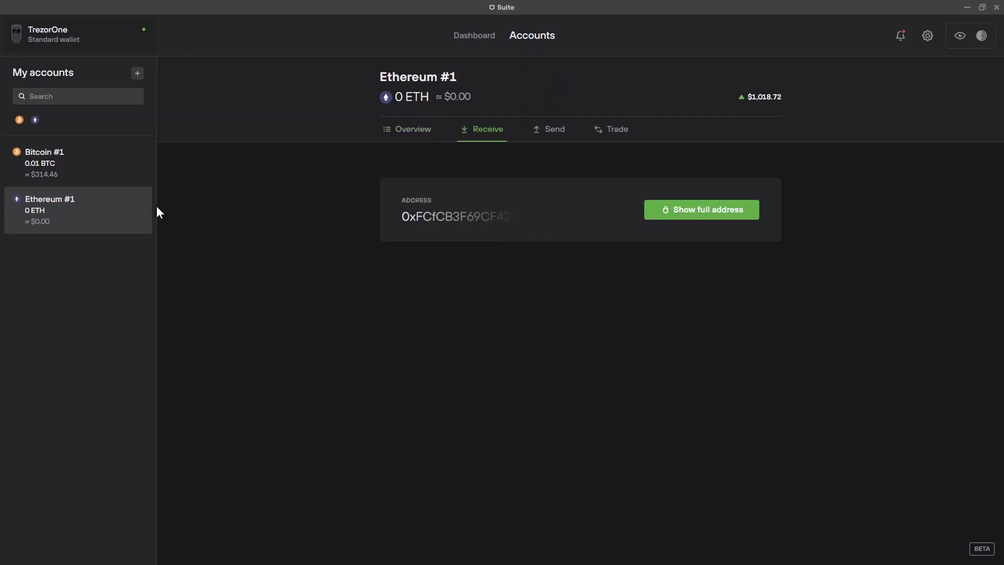
pyautogui.click(76, 178)
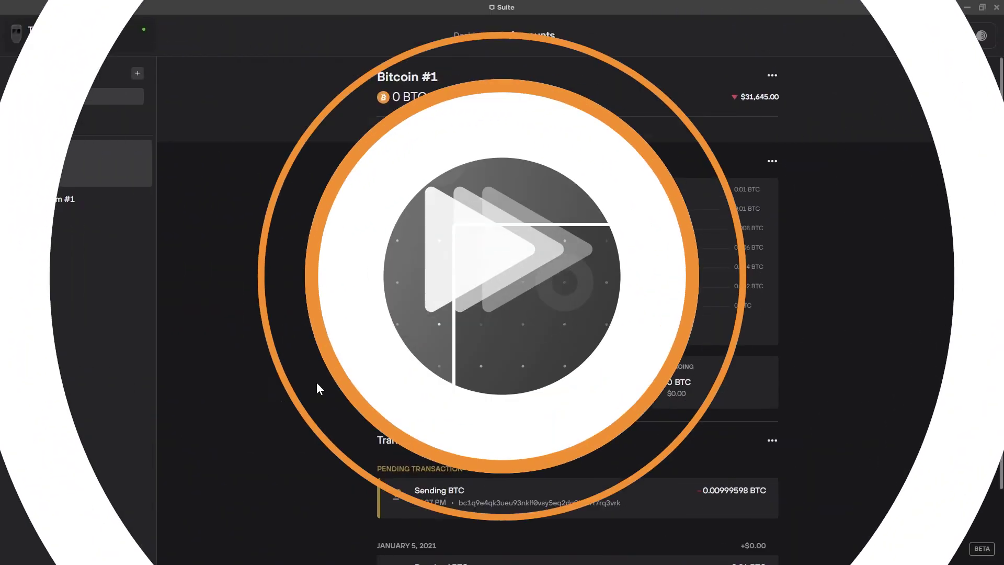